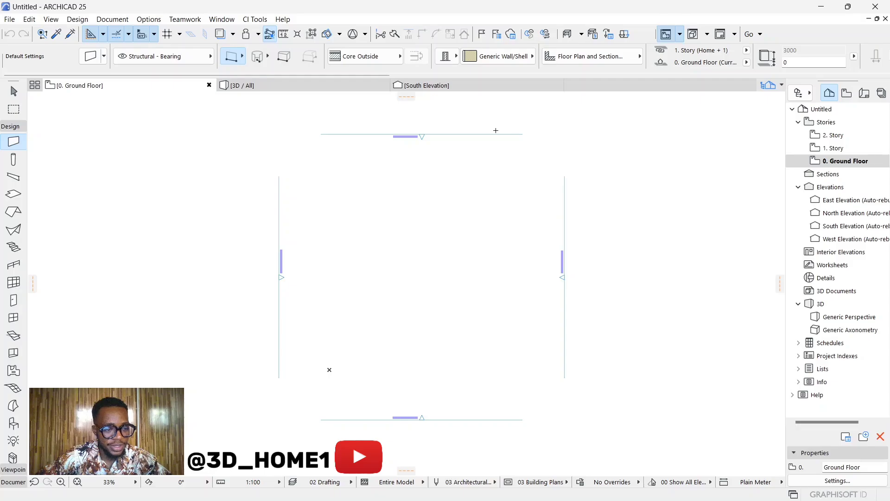
Step: Fit the empty Ground Floor plan and expand the Documentation drafting tools in the Toolbox
{"action": "scroll", "coordinate": [453, 165], "scroll_direction": "down", "scroll_amount": 2}
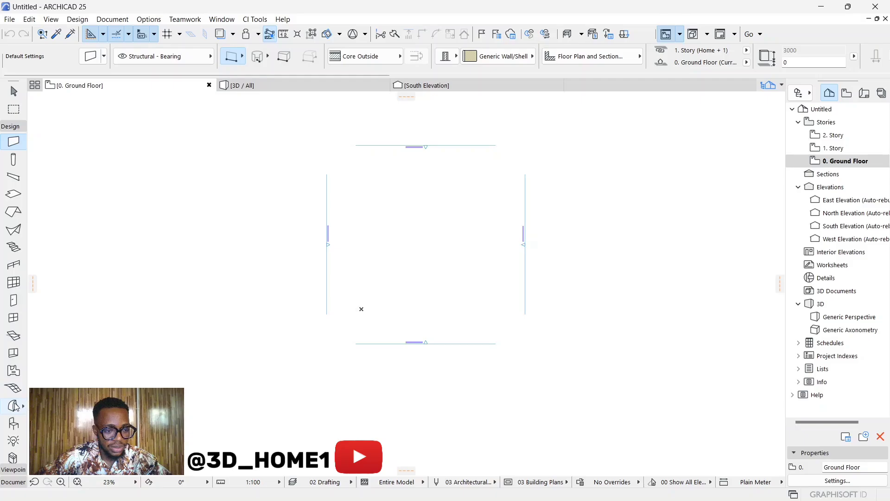
{"action": "scroll", "coordinate": [249, 278], "scroll_direction": "up", "scroll_amount": 1}
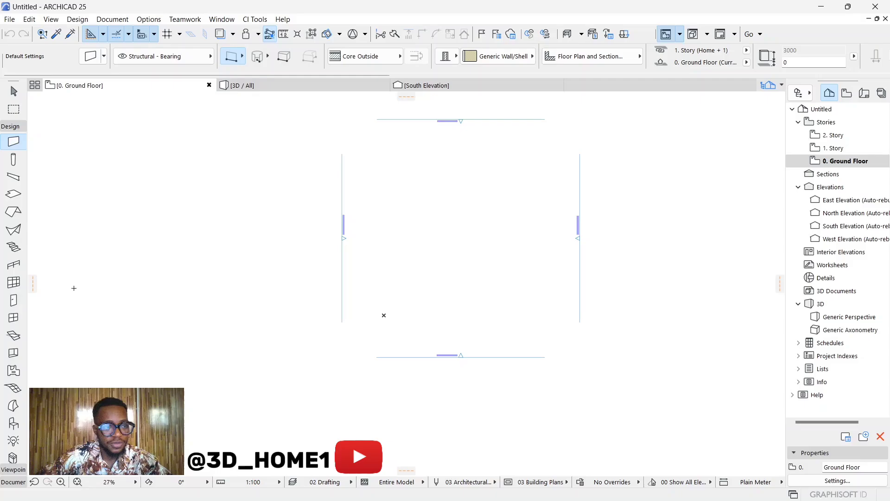
{"action": "left_click", "coordinate": [13, 482]}
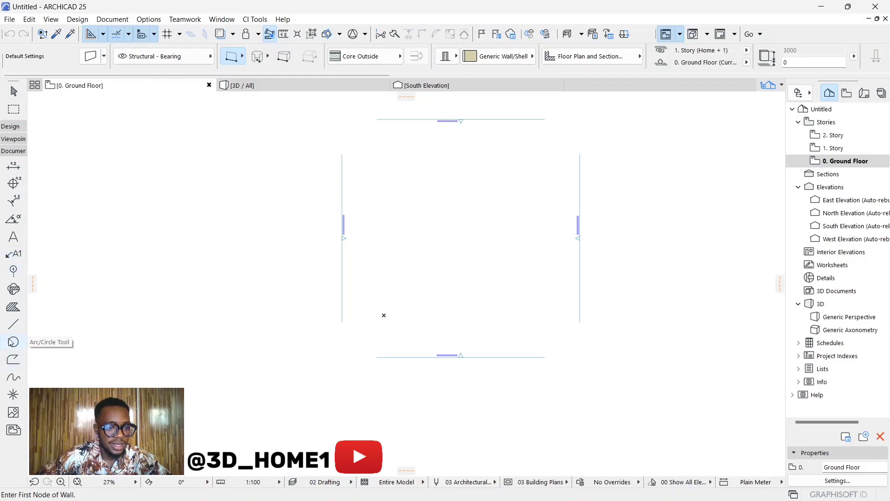
Step: Draw a square 2D rectangle of about 13702 × 13702 with the Line tool
{"action": "left_click", "coordinate": [13, 324]}
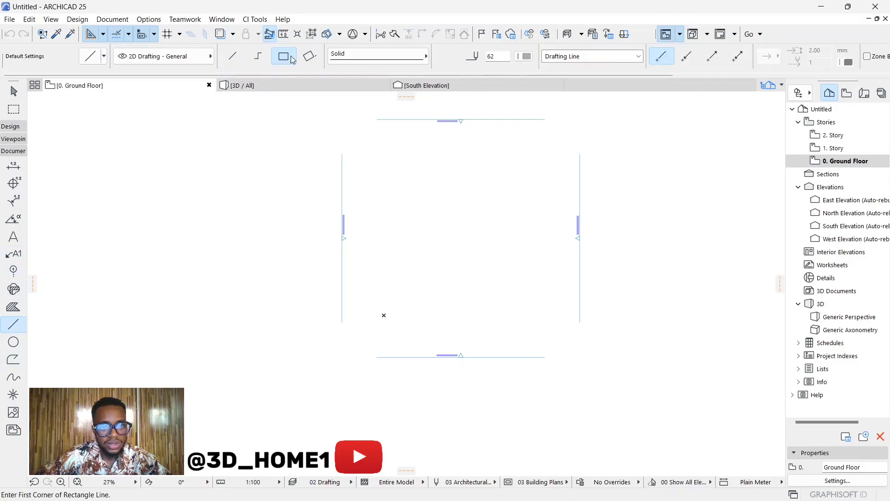
{"action": "left_click", "coordinate": [172, 224]}
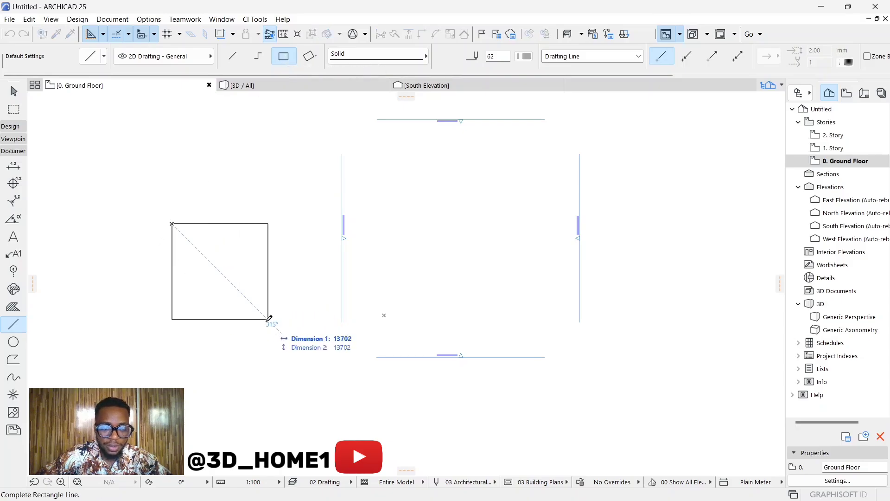
{"action": "left_click", "coordinate": [268, 319]}
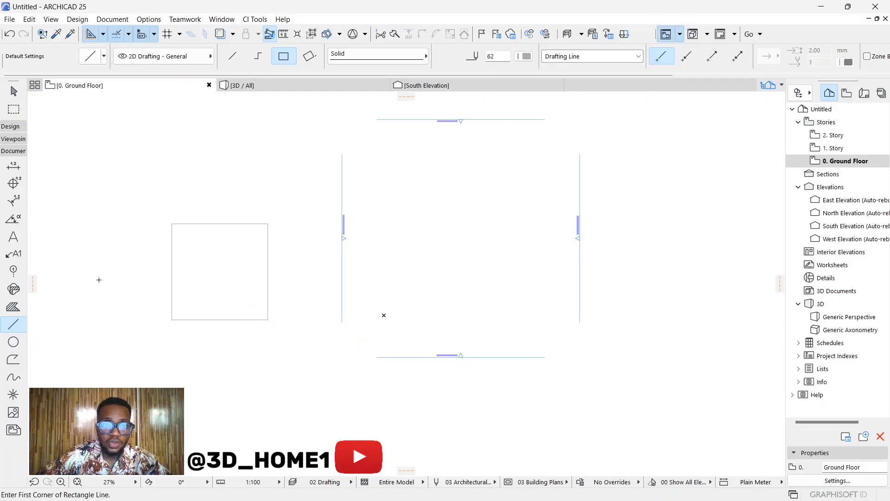
{"action": "scroll", "coordinate": [171, 297], "scroll_direction": "up", "scroll_amount": 1}
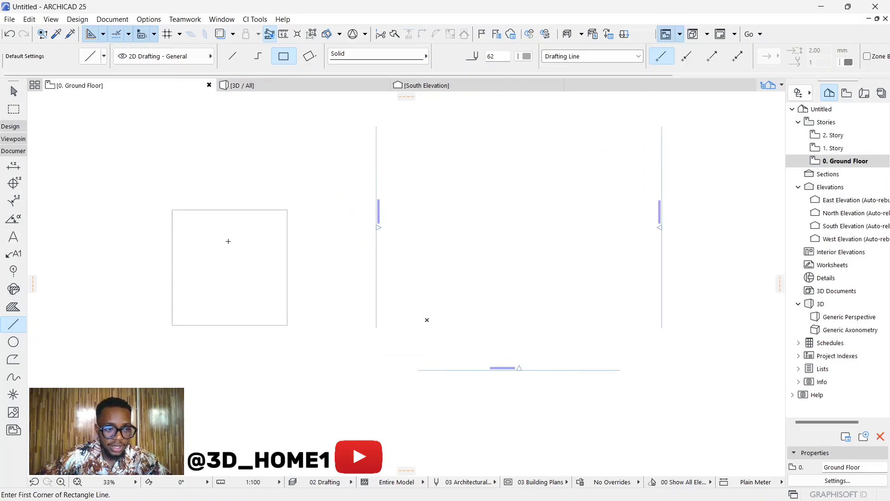
{"action": "scroll", "coordinate": [230, 244], "scroll_direction": "down", "scroll_amount": 1}
{"action": "left_click", "coordinate": [13, 342]}
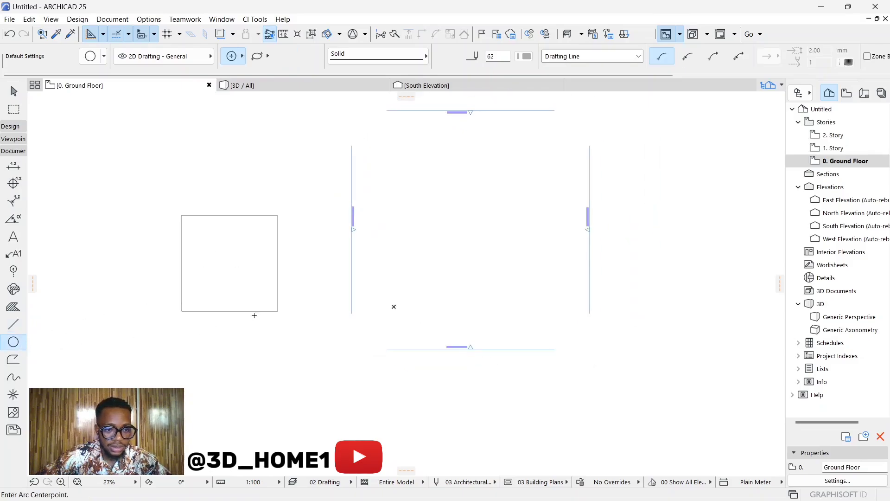
Step: Draw a circle of radius about 4146 centred near the square's lower-right corner
{"action": "scroll", "coordinate": [271, 307], "scroll_direction": "up", "scroll_amount": 1}
{"action": "left_click", "coordinate": [268, 297]}
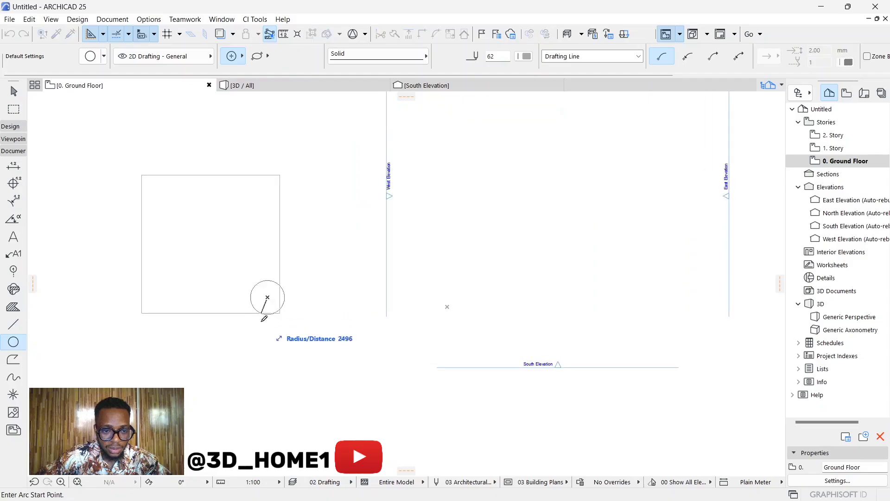
{"action": "left_click", "coordinate": [282, 336]}
{"action": "left_click", "coordinate": [281, 344]}
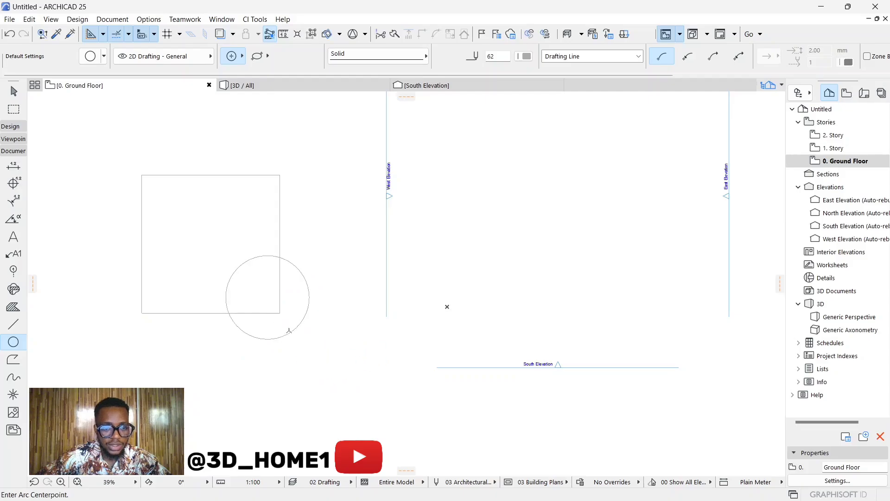
{"action": "scroll", "coordinate": [336, 263], "scroll_direction": "down", "scroll_amount": 1}
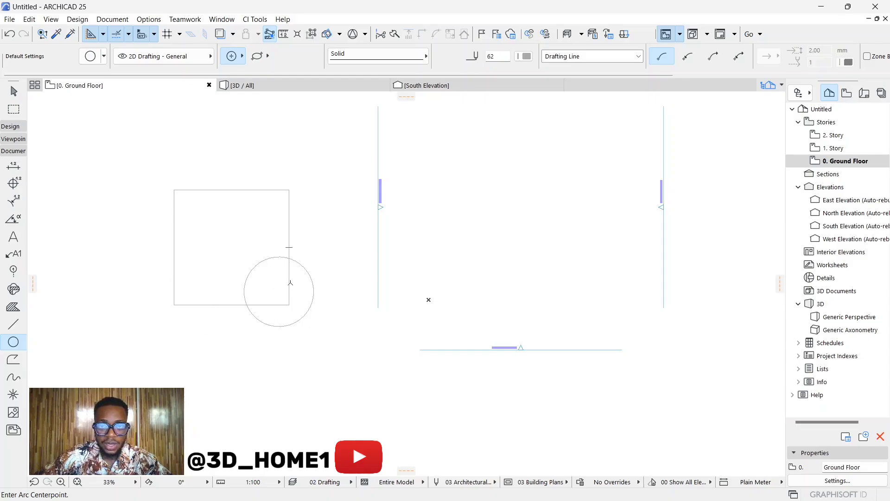
{"action": "scroll", "coordinate": [289, 288], "scroll_direction": "up", "scroll_amount": 1}
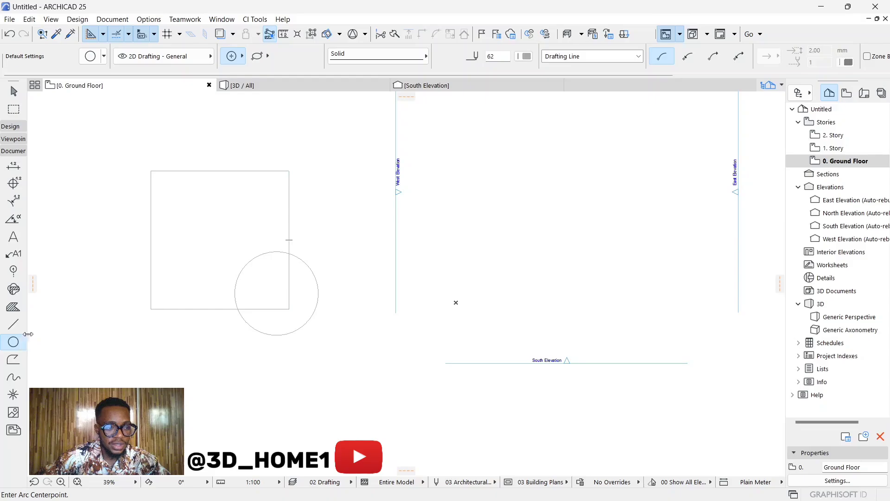
Step: Draw one vertical drafting line left of the square, cancelling the unfinished extra line and rectangle
{"action": "left_click", "coordinate": [13, 325]}
{"action": "left_click", "coordinate": [67, 252]}
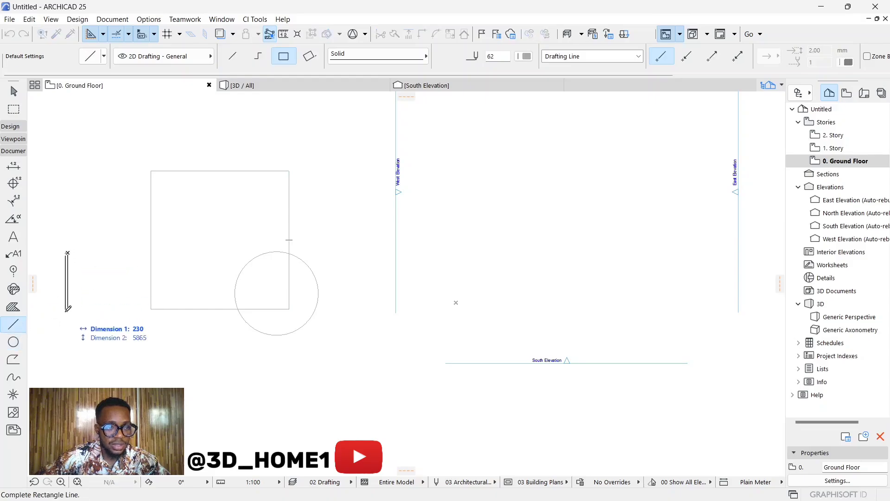
{"action": "left_click", "coordinate": [241, 58]}
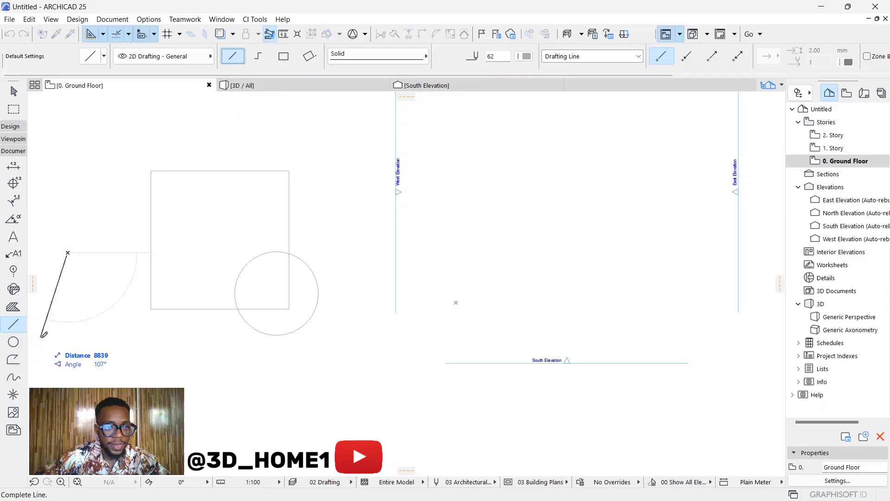
{"action": "left_click", "coordinate": [67, 318]}
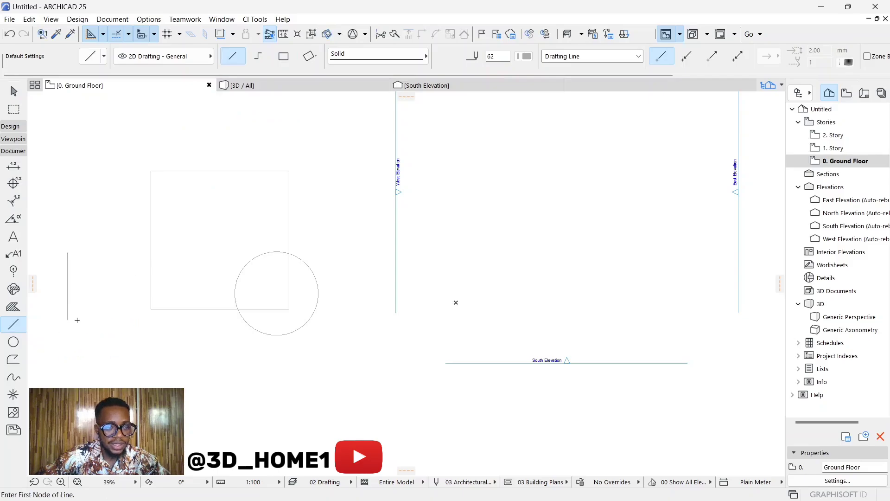
{"action": "left_click", "coordinate": [70, 319]}
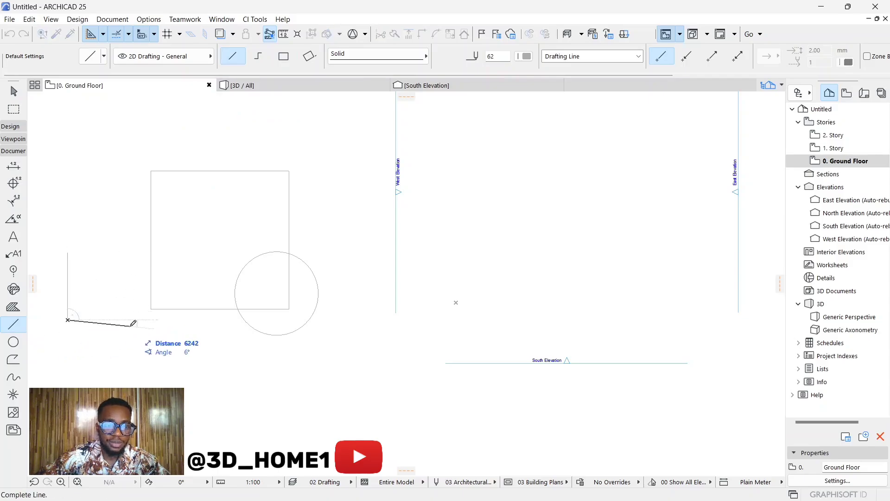
{"action": "key", "text": "Escape"}
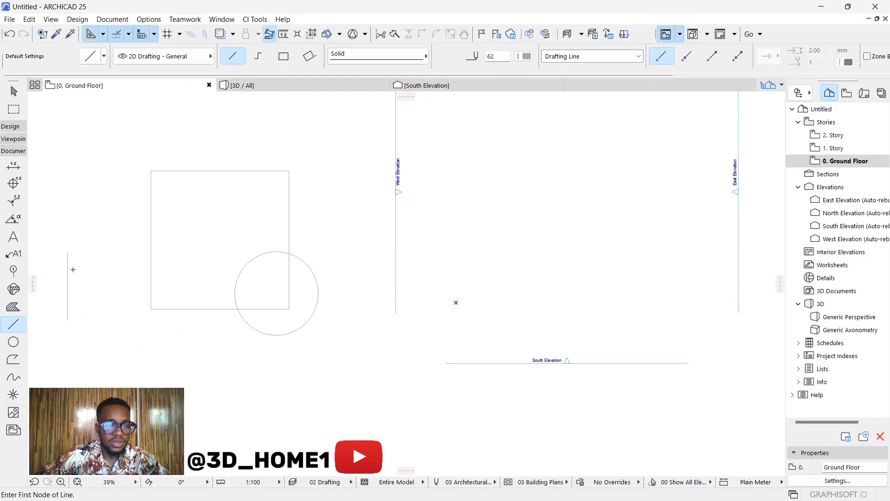
{"action": "left_click", "coordinate": [282, 59]}
{"action": "left_click", "coordinate": [142, 370]}
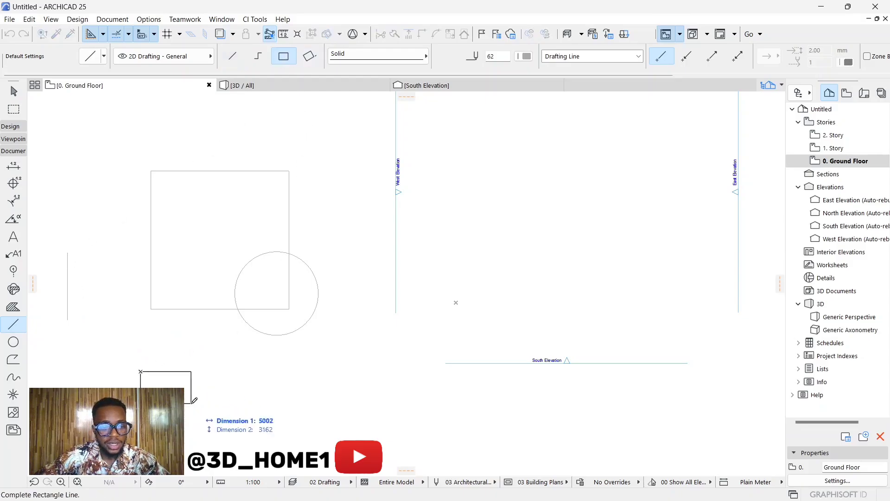
{"action": "key", "text": "Escape"}
{"action": "key", "text": "Escape"}
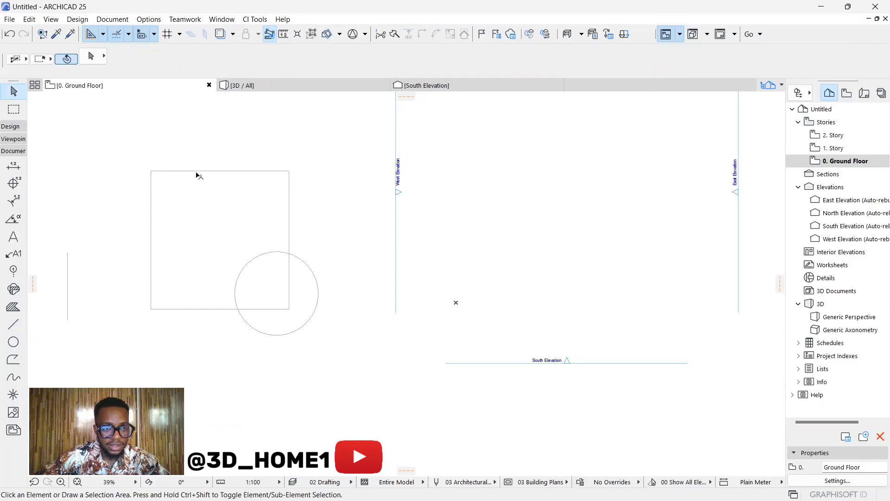
{"action": "left_click", "coordinate": [204, 172]}
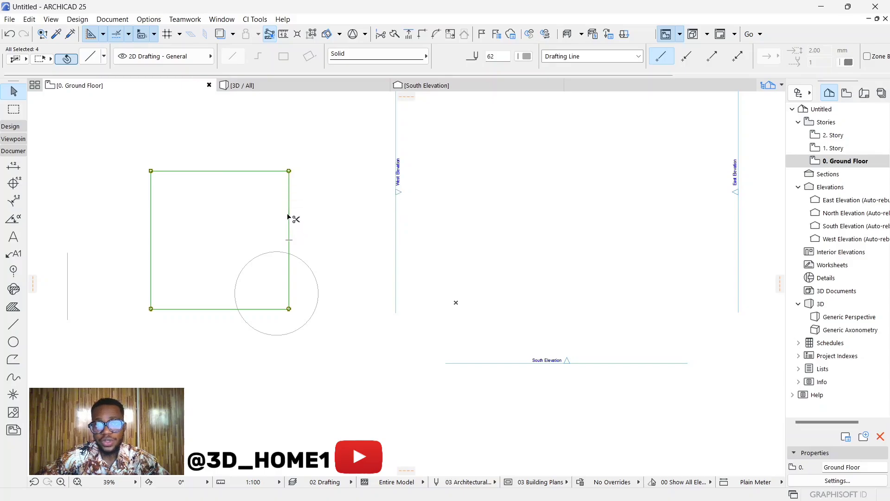
{"action": "key", "text": "Escape"}
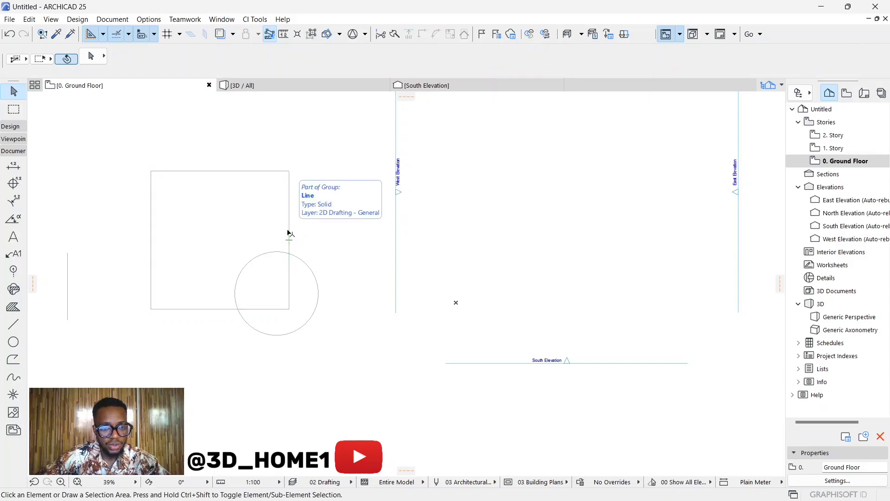
{"action": "scroll", "coordinate": [332, 298], "scroll_direction": "up", "scroll_amount": 2}
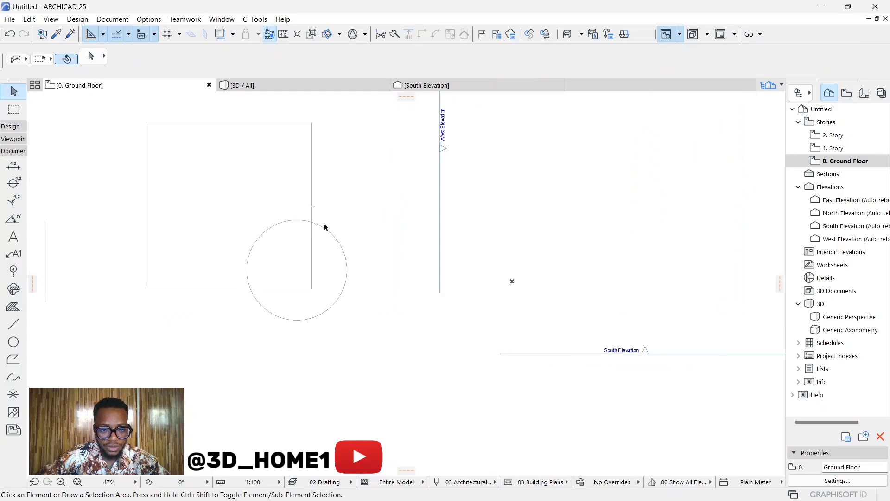
{"action": "left_click", "coordinate": [312, 319], "text": "ctrl"}
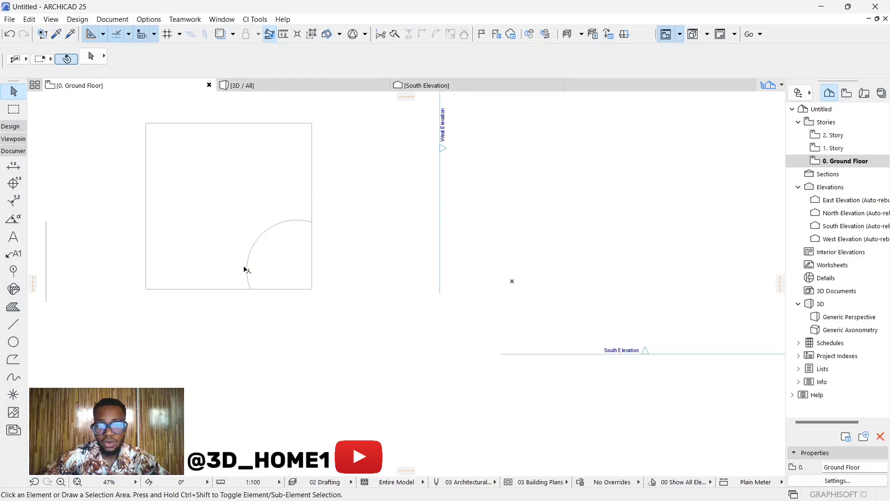
{"action": "key", "text": "ctrl+z"}
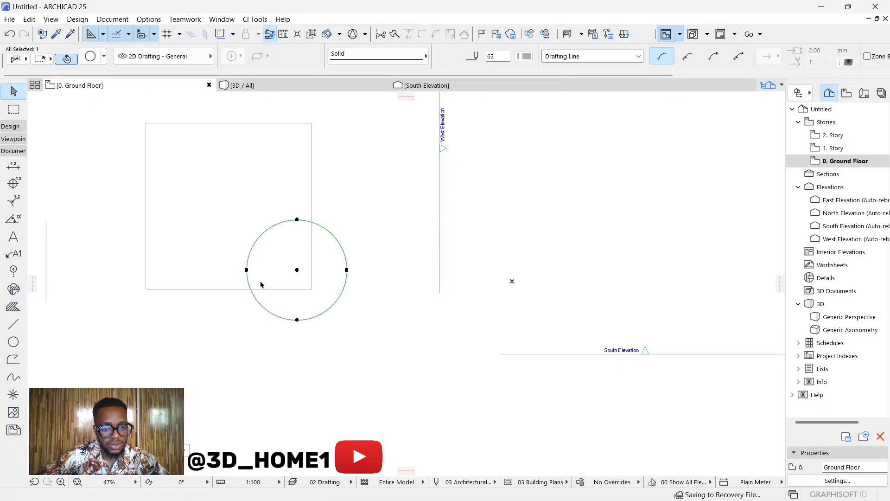
{"action": "left_click", "coordinate": [290, 347]}
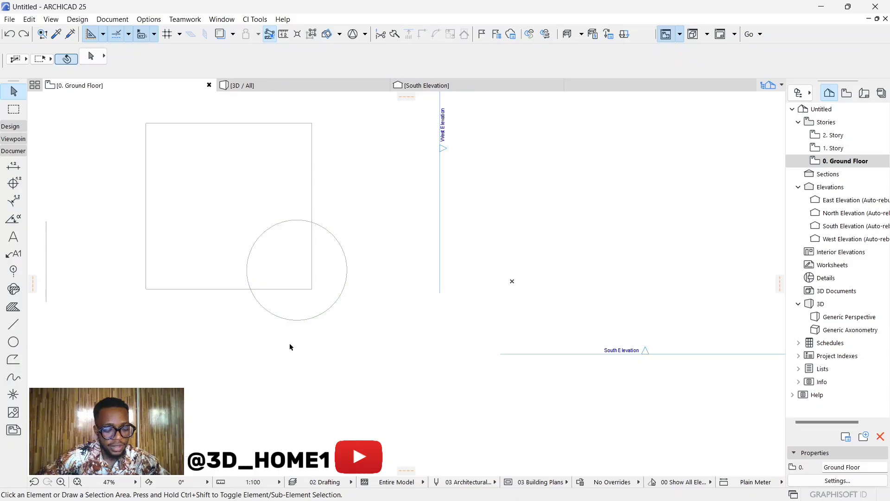
Step: Trim the circle to a quarter arc inside the square, then select the grouped square outline
{"action": "left_click", "coordinate": [381, 36]}
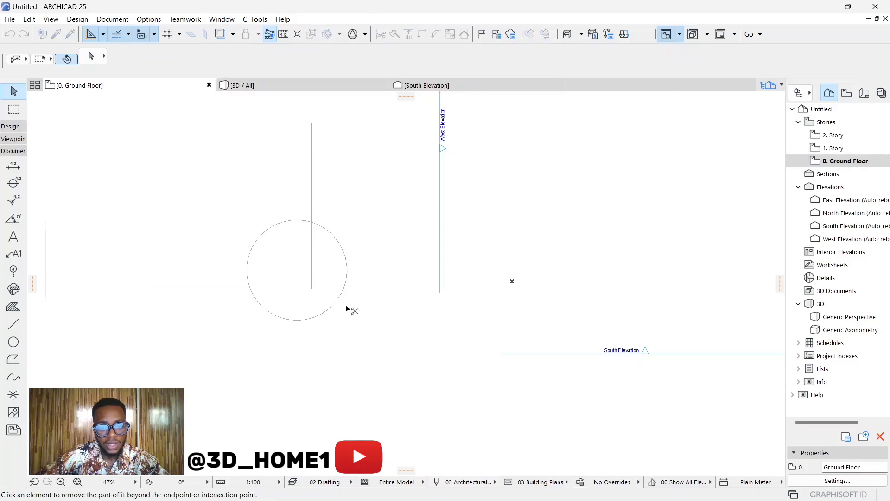
{"action": "key", "text": "Escape"}
{"action": "key", "text": "ctrl"}
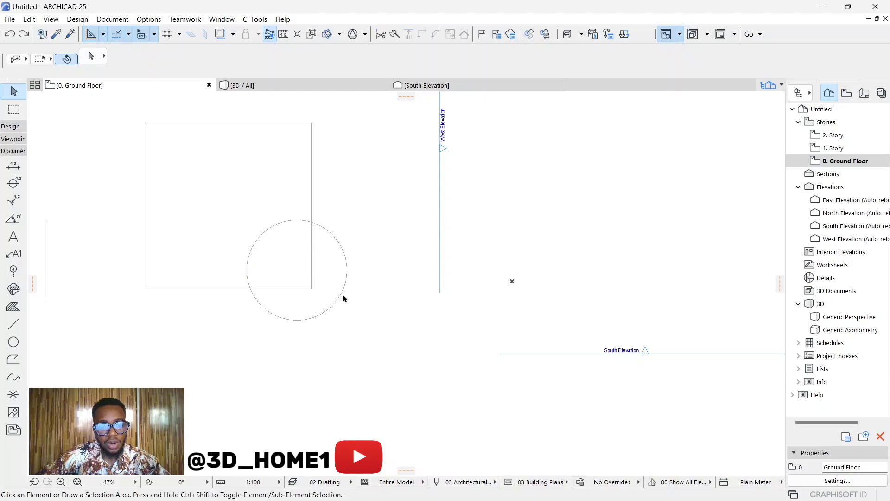
{"action": "key", "text": "ctrl"}
{"action": "left_click", "coordinate": [346, 277], "text": "ctrl"}
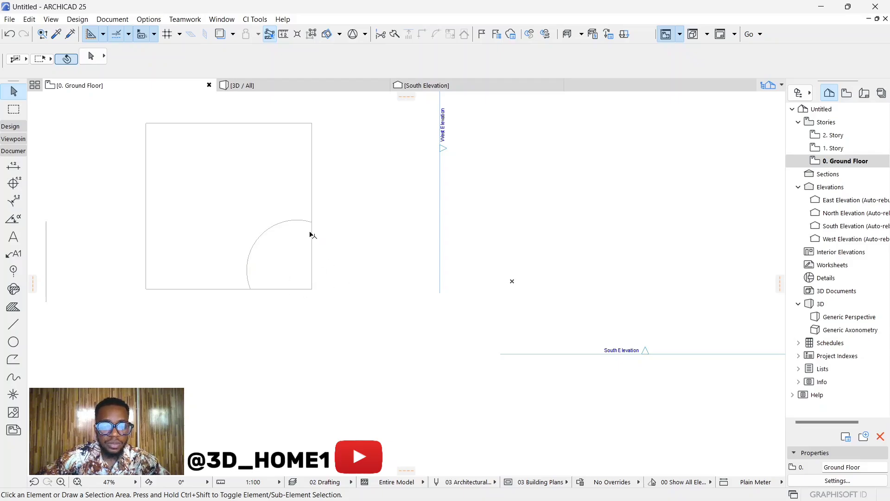
{"action": "left_click", "coordinate": [312, 174]}
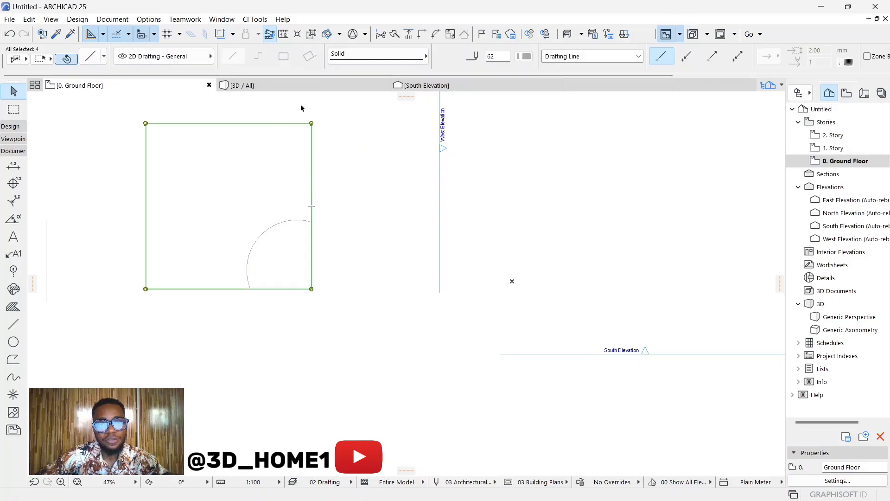
Step: Suspend groups and pick the square's top, left, right and bottom edges individually
{"action": "left_click", "coordinate": [312, 33]}
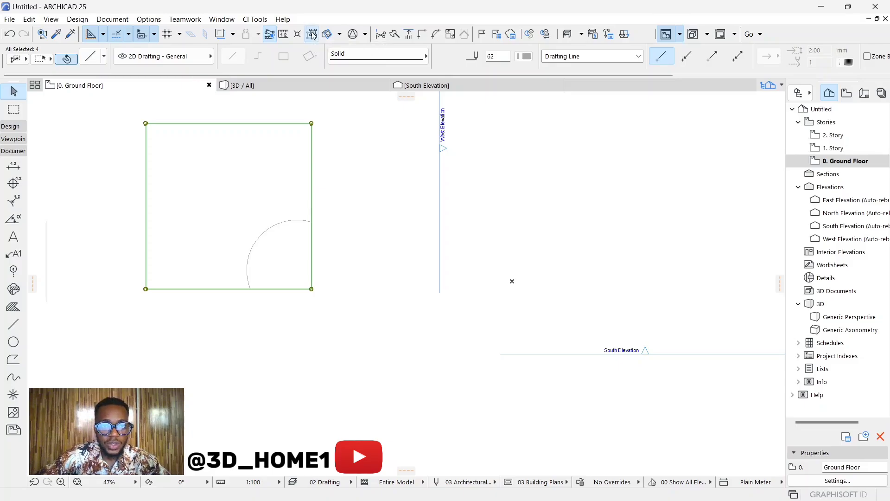
{"action": "left_click", "coordinate": [362, 130]}
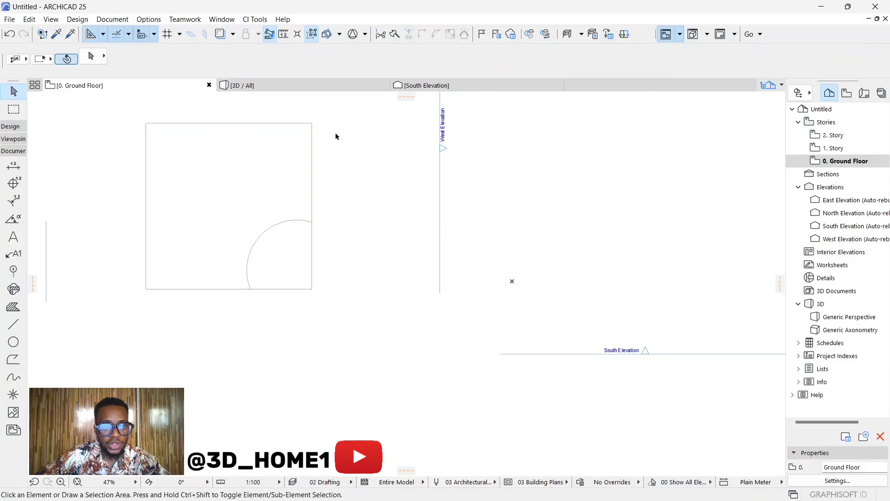
{"action": "left_click", "coordinate": [297, 124]}
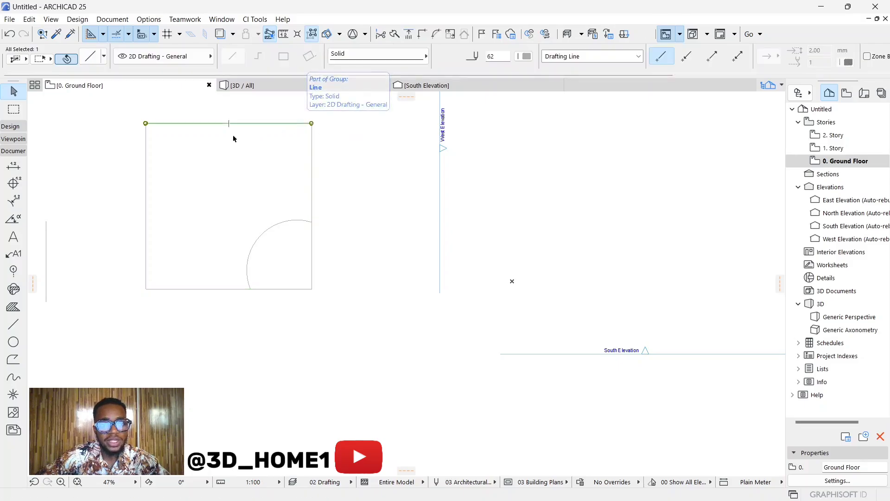
{"action": "left_click", "coordinate": [147, 194]}
{"action": "left_click", "coordinate": [312, 193]}
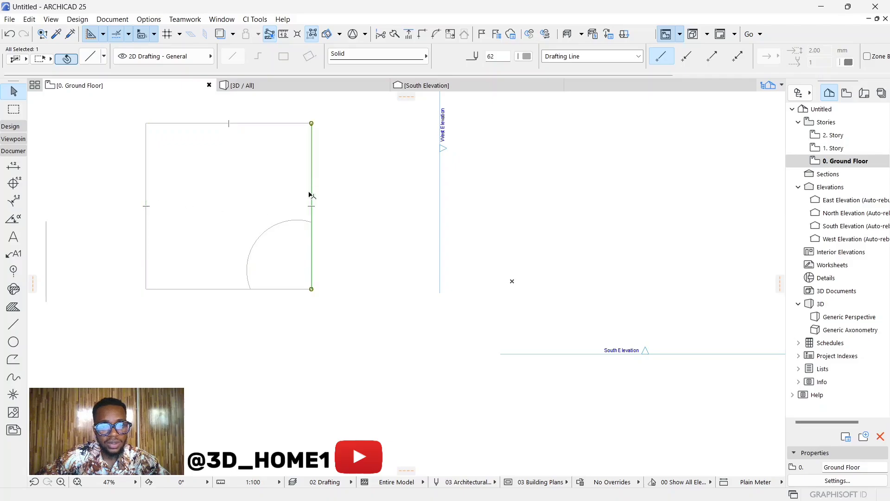
{"action": "left_click", "coordinate": [211, 289]}
{"action": "left_click", "coordinate": [297, 97]}
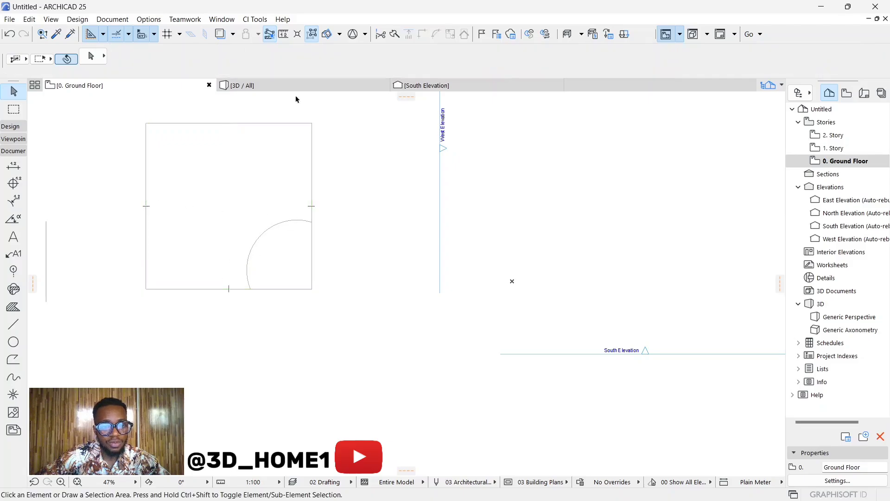
{"action": "left_click", "coordinate": [312, 33]}
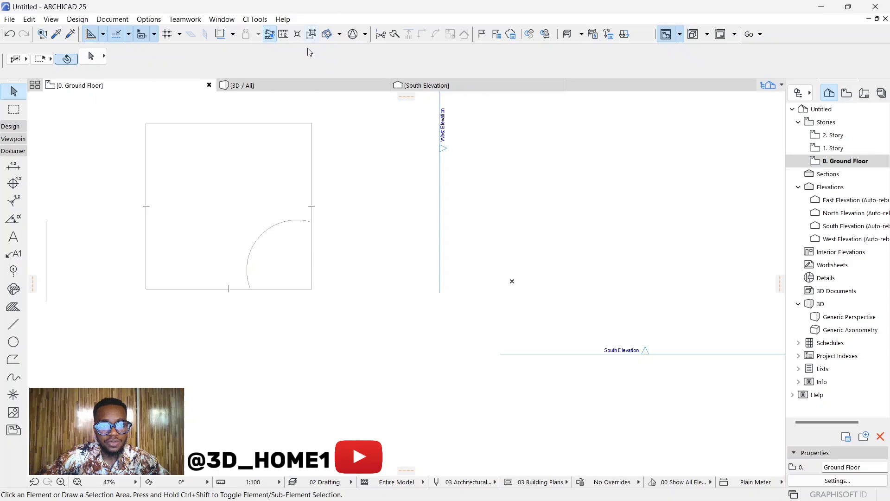
{"action": "left_click", "coordinate": [300, 123]}
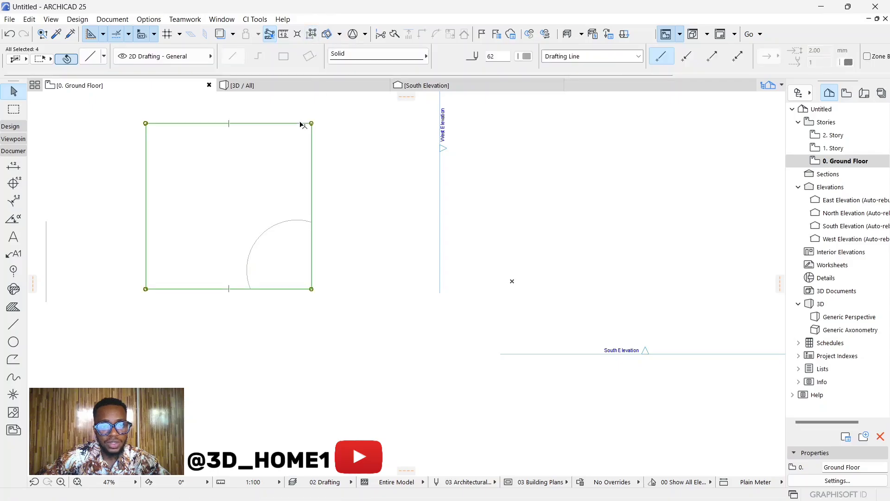
{"action": "left_click", "coordinate": [311, 37]}
Step: Trim away the square's right and bottom edge pieces inside the arc, leaving a curved notch
{"action": "left_click", "coordinate": [358, 184]}
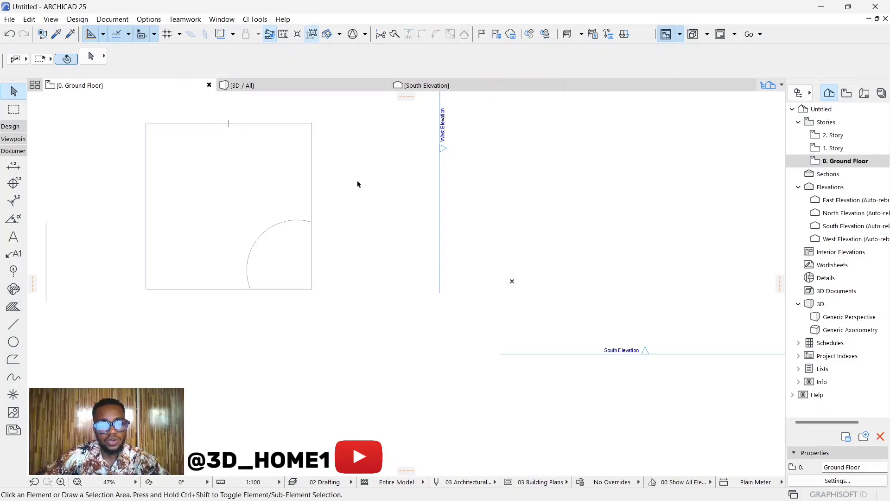
{"action": "left_click", "coordinate": [312, 263], "text": "ctrl"}
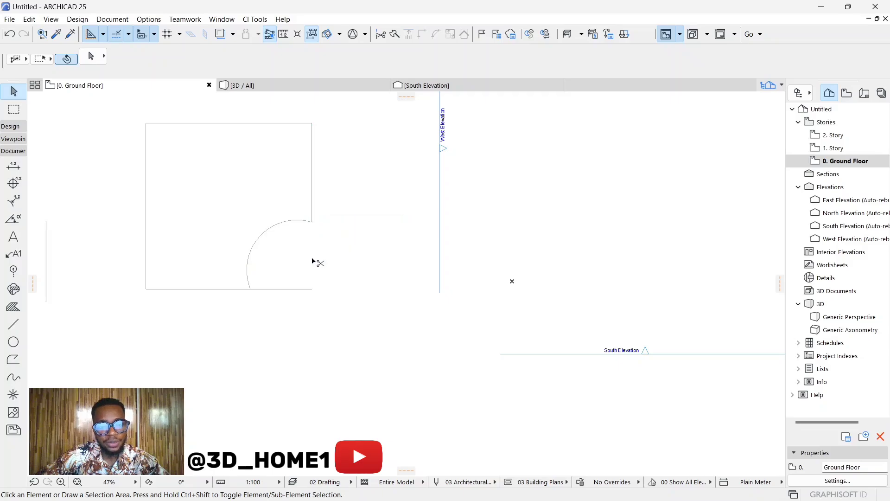
{"action": "left_click", "coordinate": [306, 289], "text": "ctrl"}
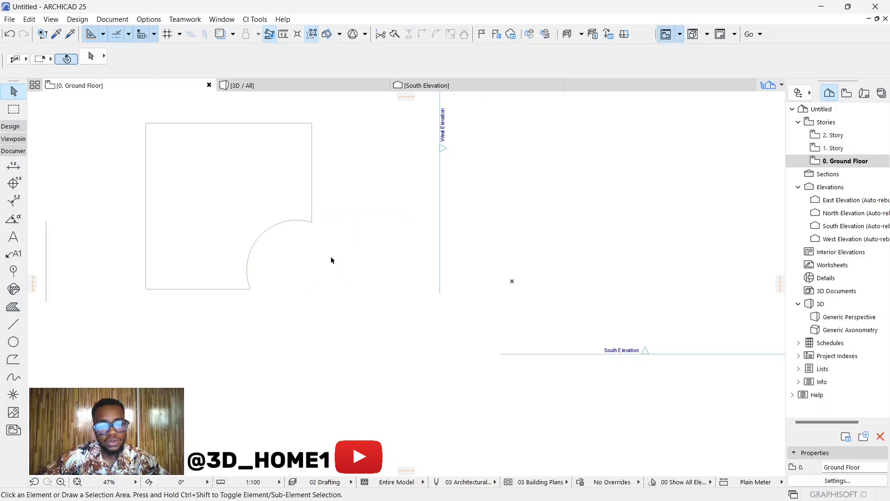
Step: Switch to the Morph tool in the Design toolbox and start an outline below the square
{"action": "left_click", "coordinate": [6, 125]}
{"action": "scroll", "coordinate": [13, 400], "scroll_direction": "down", "scroll_amount": 2}
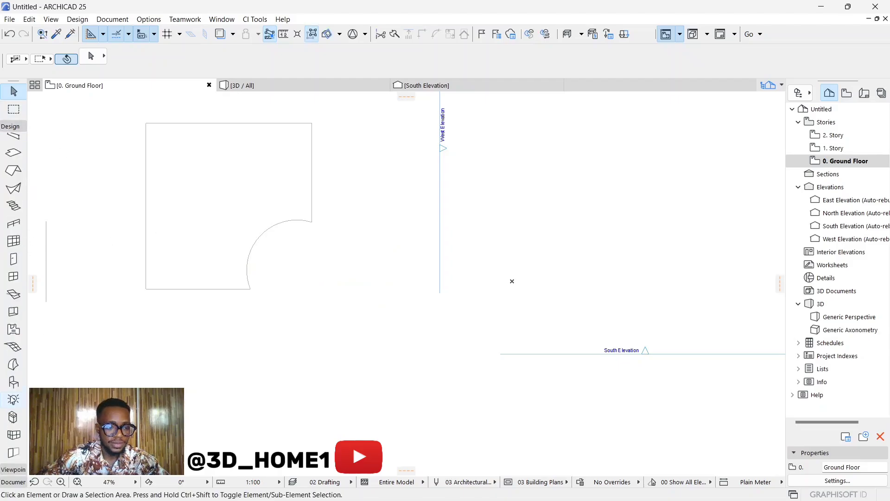
{"action": "left_click", "coordinate": [13, 364]}
{"action": "left_click", "coordinate": [114, 347]}
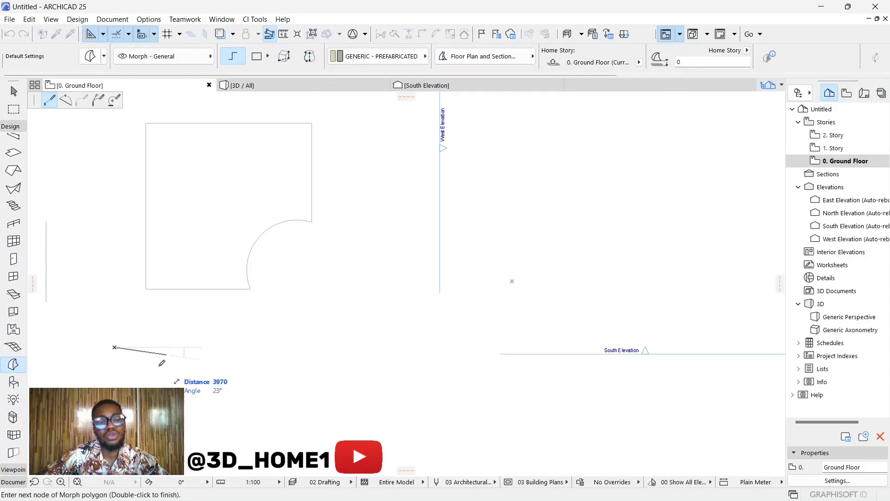
Step: Fill the arc-notched square outline with a flat Morph using the Magic Wand
{"action": "key", "text": "Escape"}
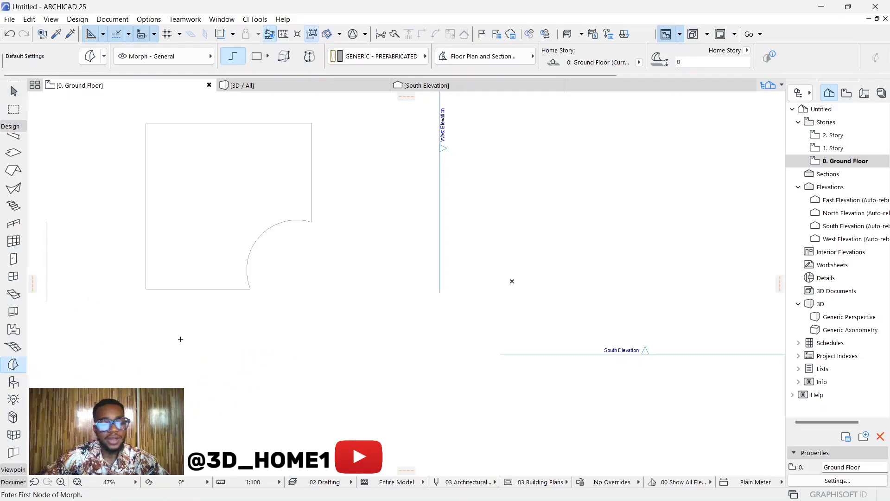
{"action": "left_click", "coordinate": [13, 482]}
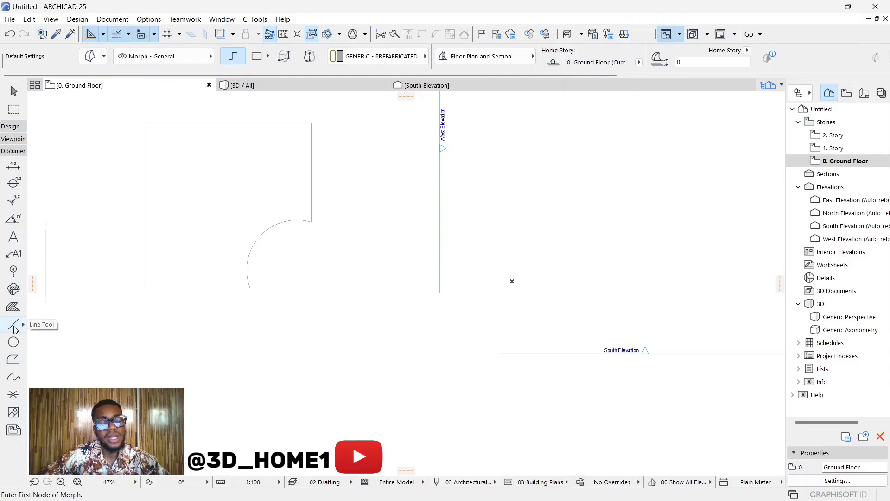
{"action": "left_click", "coordinate": [11, 126]}
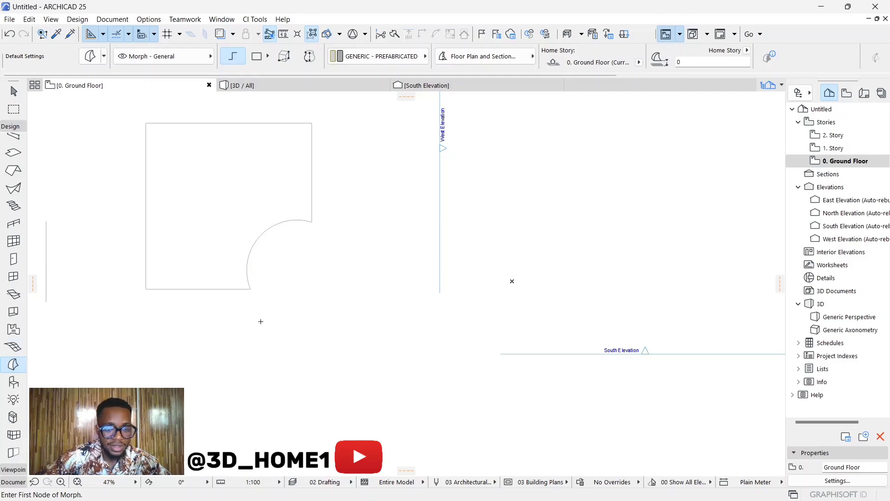
{"action": "left_click", "coordinate": [233, 186]}
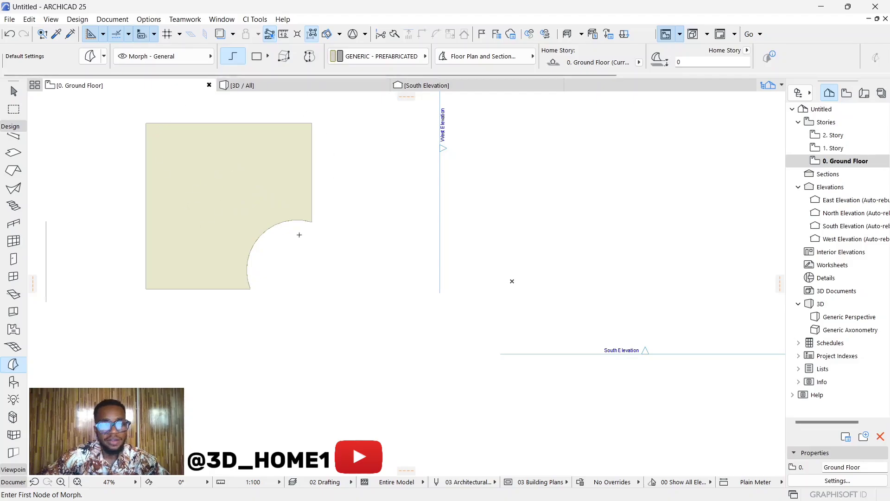
{"action": "scroll", "coordinate": [266, 319], "scroll_direction": "down", "scroll_amount": 2}
{"action": "key", "text": "Escape"}
Step: Open the 3D view, orbit to an angled view, and select the flat Morph
{"action": "left_click", "coordinate": [246, 85]}
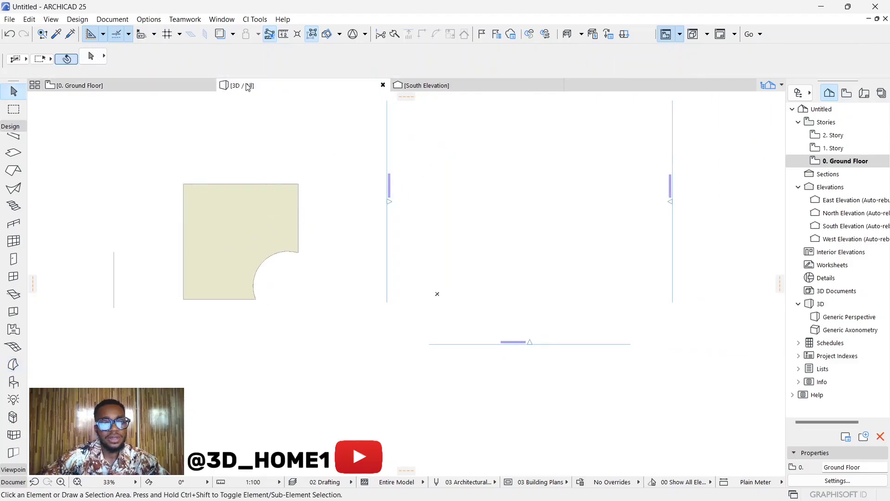
{"action": "scroll", "coordinate": [463, 310], "scroll_direction": "down", "scroll_amount": 4}
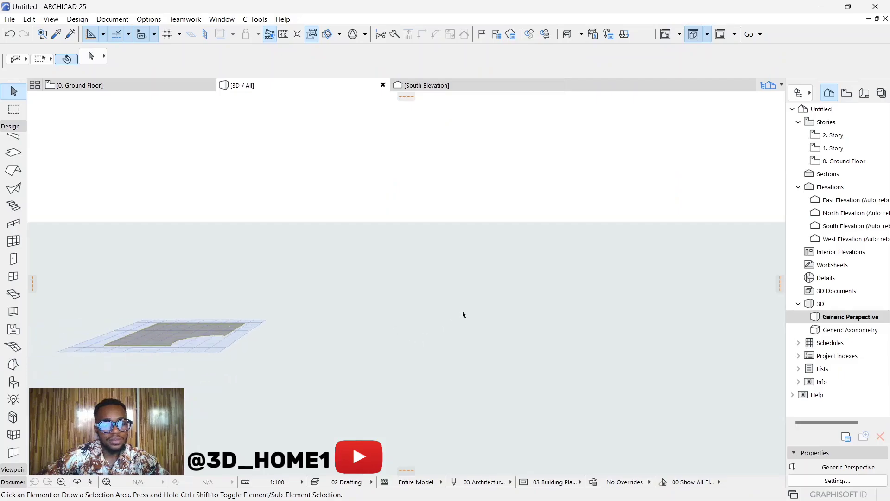
{"action": "scroll", "coordinate": [177, 305], "scroll_direction": "up", "scroll_amount": 2}
{"action": "scroll", "coordinate": [225, 345], "scroll_direction": "up", "scroll_amount": 4}
{"action": "key", "text": "o"}
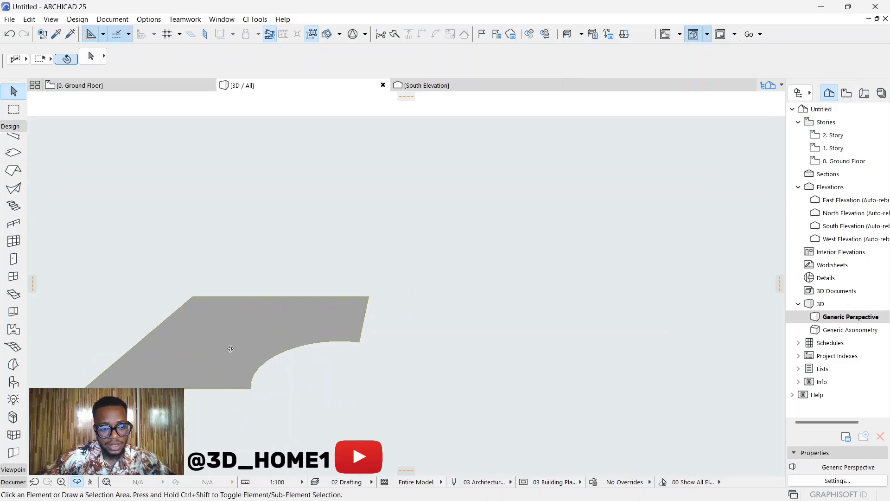
{"action": "left_click_drag", "start_coordinate": [231, 324], "coordinate": [207, 306]}
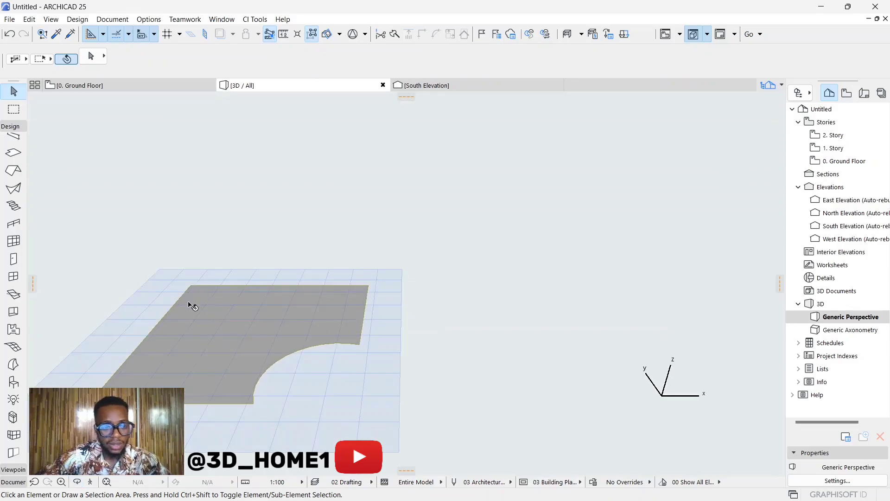
{"action": "left_click", "coordinate": [192, 305]}
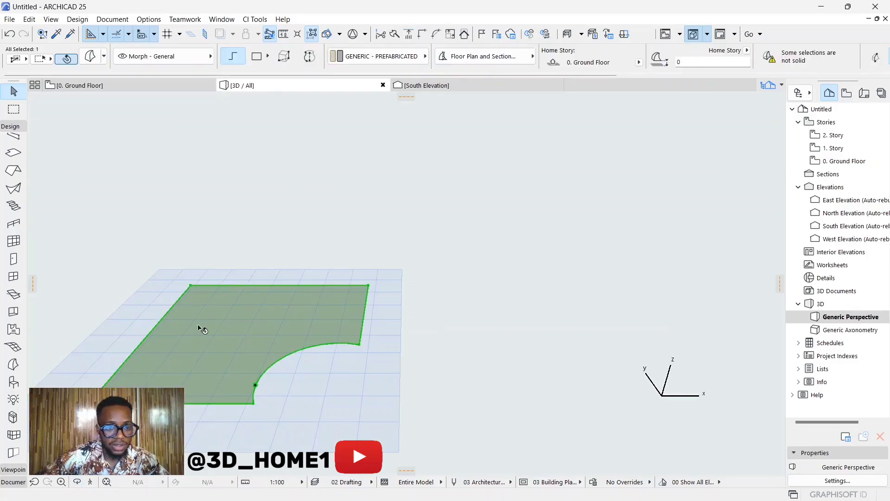
Step: Push/pull the Morph's curved edge upward into a tall column, then orbit to view it upright
{"action": "left_click", "coordinate": [256, 384]}
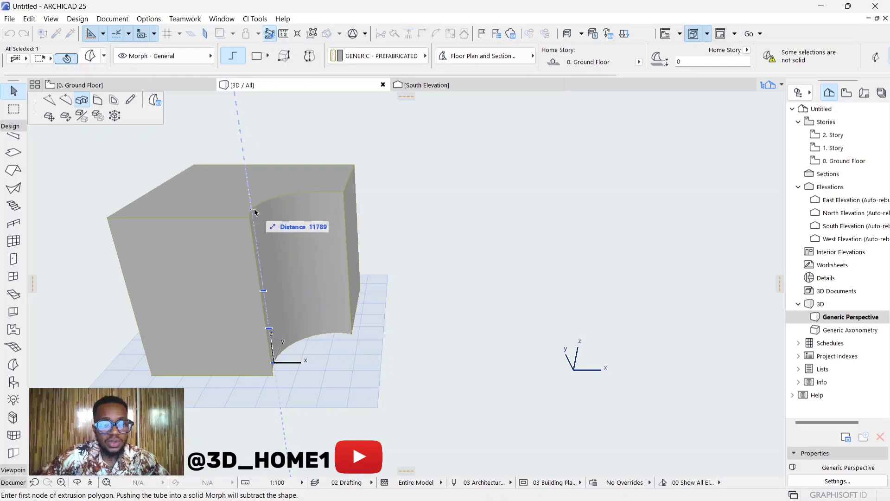
{"action": "scroll", "coordinate": [264, 265], "scroll_direction": "down", "scroll_amount": 2}
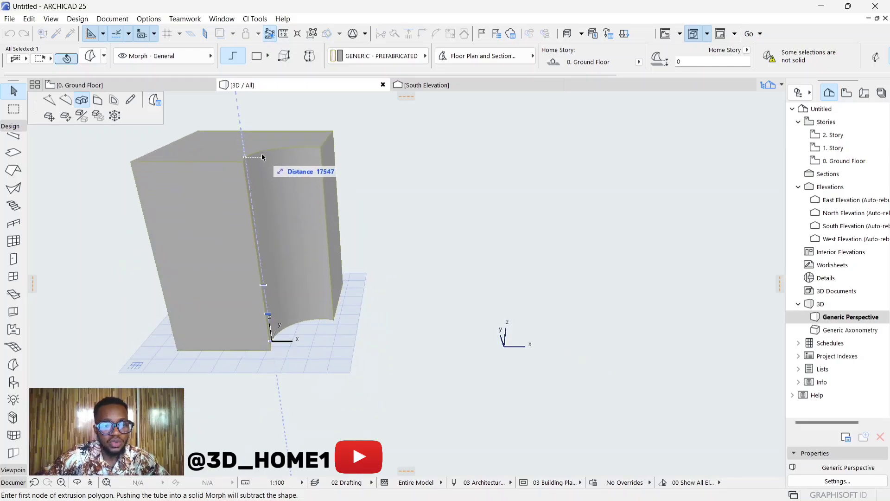
{"action": "scroll", "coordinate": [271, 296], "scroll_direction": "down", "scroll_amount": 2}
{"action": "scroll", "coordinate": [286, 382], "scroll_direction": "down", "scroll_amount": 2}
{"action": "scroll", "coordinate": [289, 390], "scroll_direction": "down", "scroll_amount": 3}
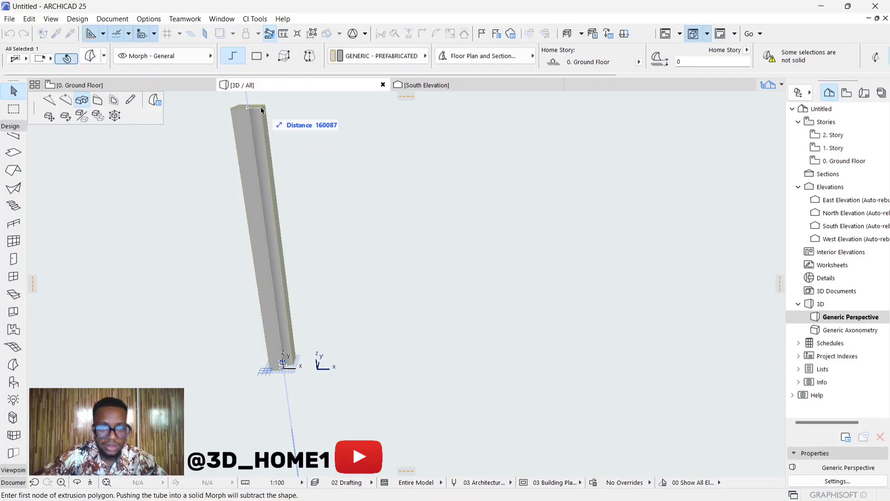
{"action": "left_click", "coordinate": [260, 106]}
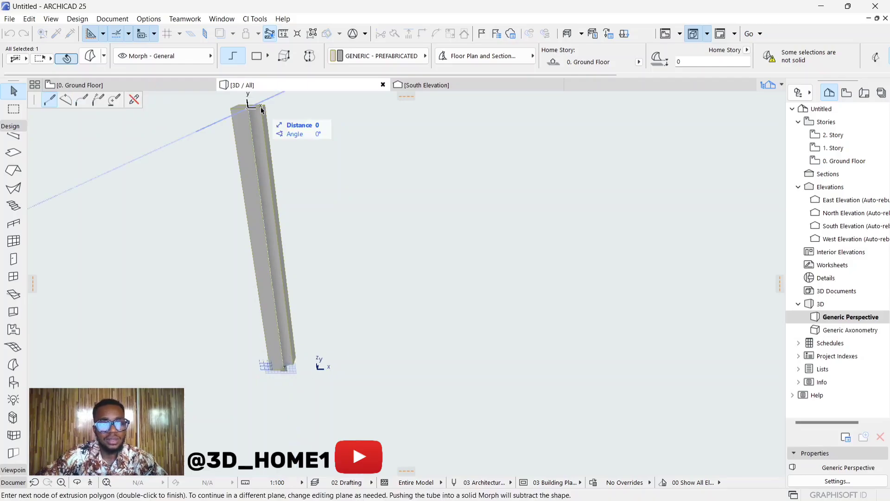
{"action": "right_click", "coordinate": [261, 108]}
{"action": "left_click", "coordinate": [287, 277]}
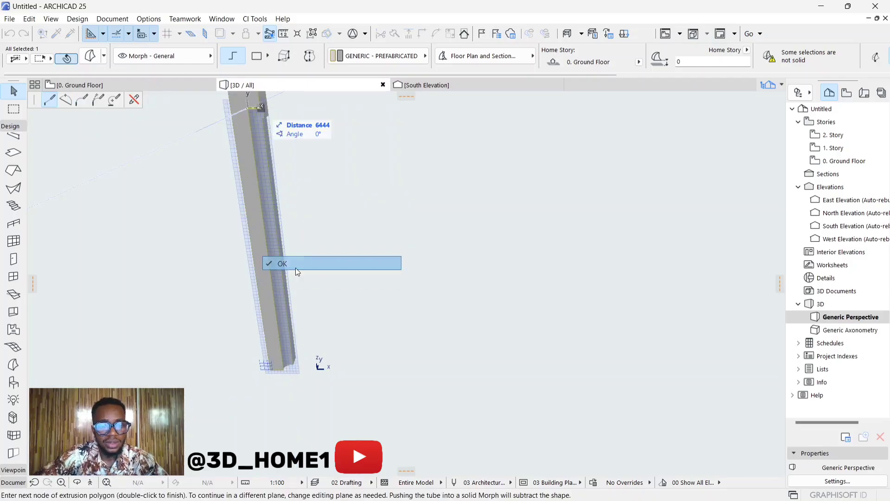
{"action": "middle_click_drag", "start_coordinate": [314, 352], "coordinate": [263, 375], "text": "shift"}
{"action": "scroll", "coordinate": [263, 376], "scroll_direction": "up", "scroll_amount": 8}
Step: Orbit around the tall Morph column in 3D, briefly picking and then leaving the Window tool
{"action": "key", "text": "o"}
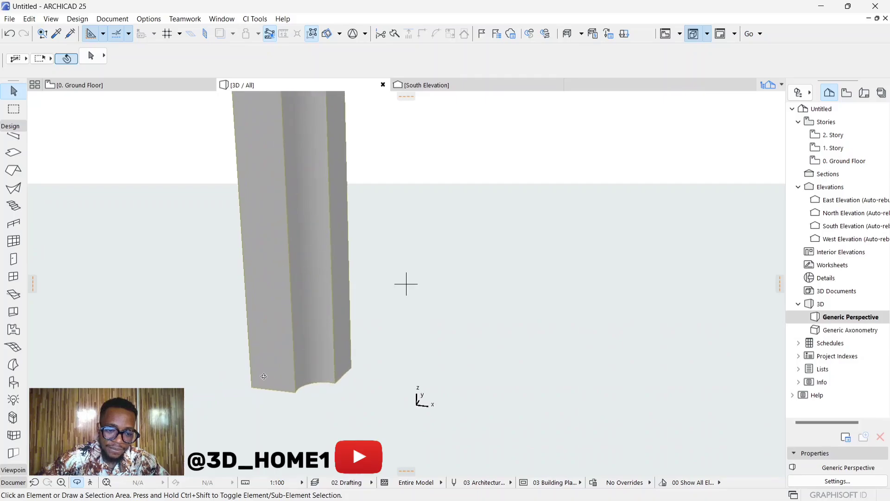
{"action": "mouse_move", "coordinate": [256, 408]}
{"action": "middle_mouse_down", "text": "shift"}
{"action": "mouse_move", "coordinate": [271, 379]}
{"action": "mouse_move", "coordinate": [338, 379]}
{"action": "middle_mouse_up", "text": "shift"}
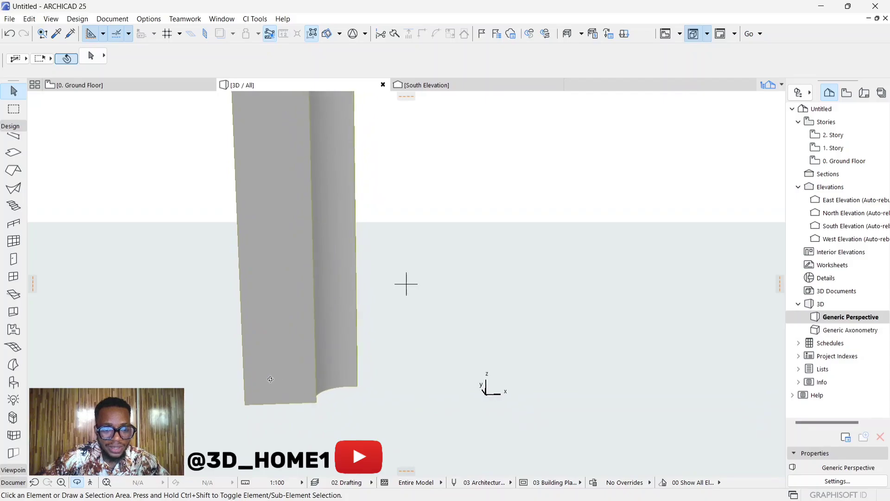
{"action": "key", "text": "Escape"}
{"action": "left_click_drag", "start_coordinate": [277, 347], "coordinate": [321, 415]}
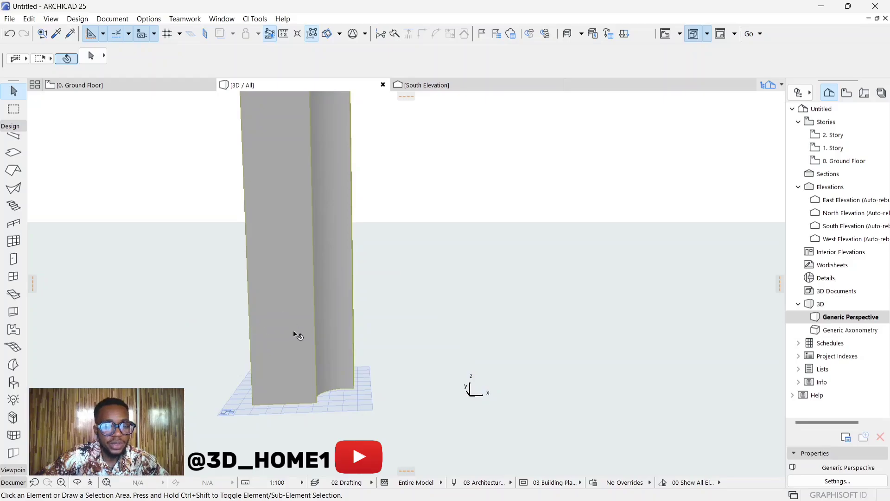
{"action": "left_click", "coordinate": [14, 281]}
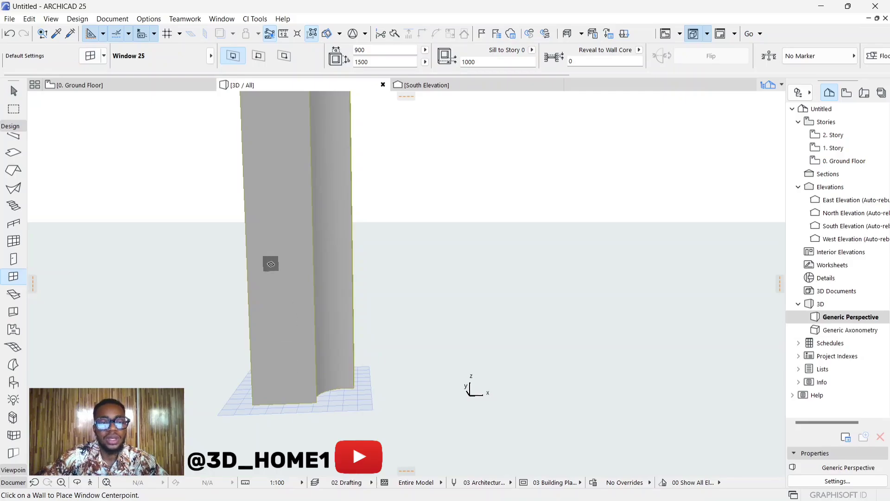
{"action": "scroll", "coordinate": [282, 360], "scroll_direction": "down", "scroll_amount": 5}
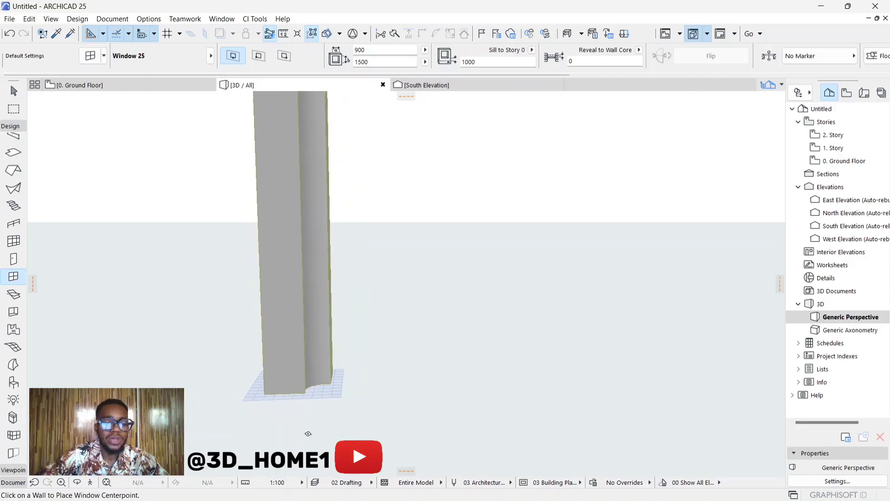
{"action": "middle_click_drag", "start_coordinate": [306, 347], "coordinate": [296, 415], "text": "shift"}
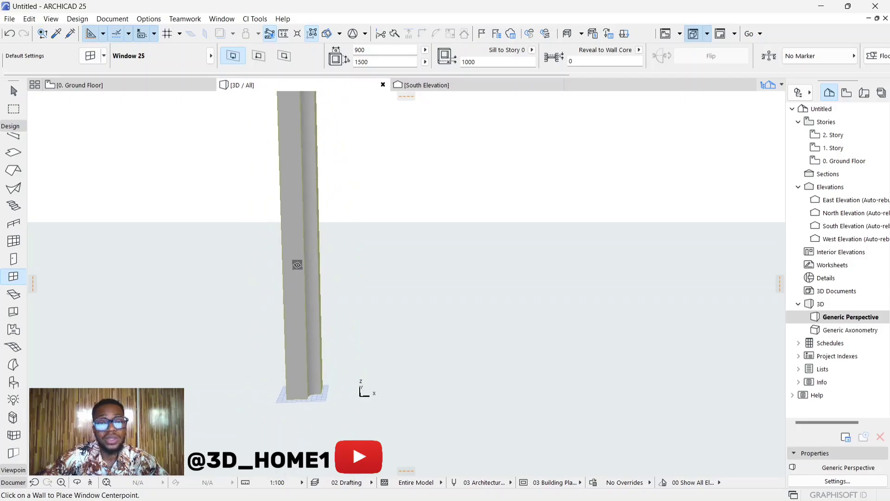
{"action": "middle_click_drag", "start_coordinate": [297, 265], "coordinate": [290, 272], "text": "shift"}
{"action": "key", "text": "Escape"}
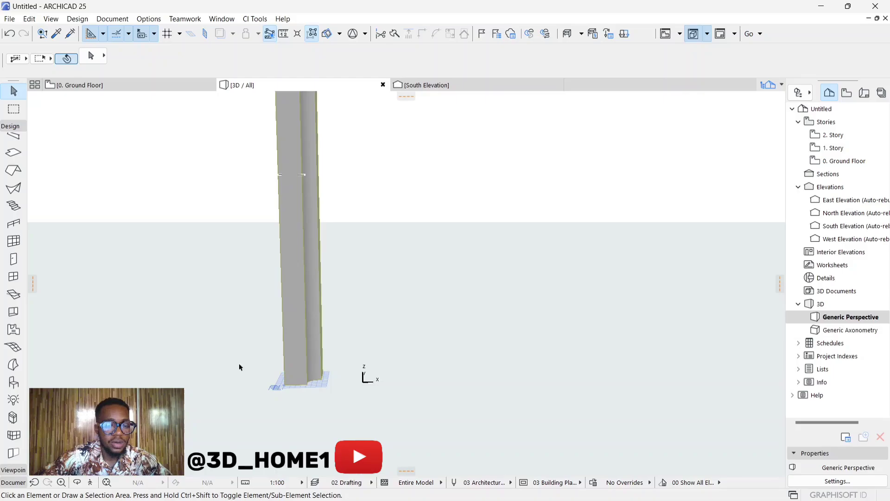
Step: Undo the Morph extrusion so the slab is flat again, and deselect it
{"action": "key", "text": "ctrl+z"}
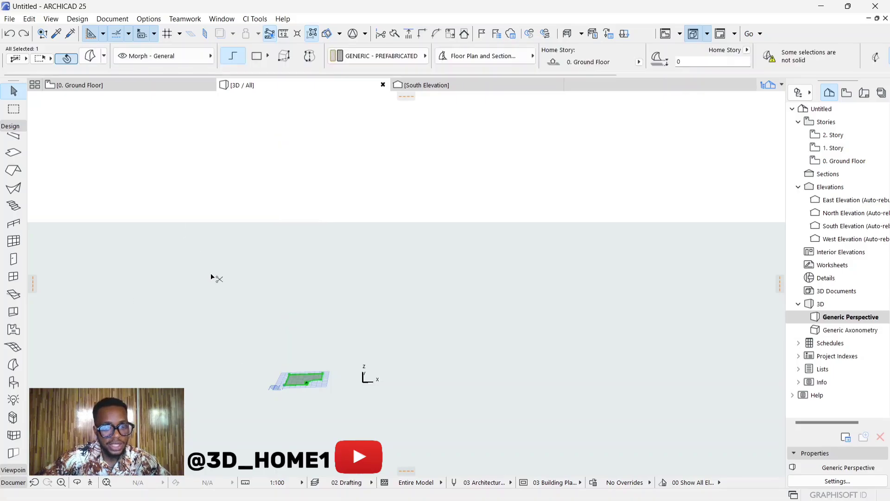
{"action": "scroll", "coordinate": [313, 383], "scroll_direction": "up", "scroll_amount": 4}
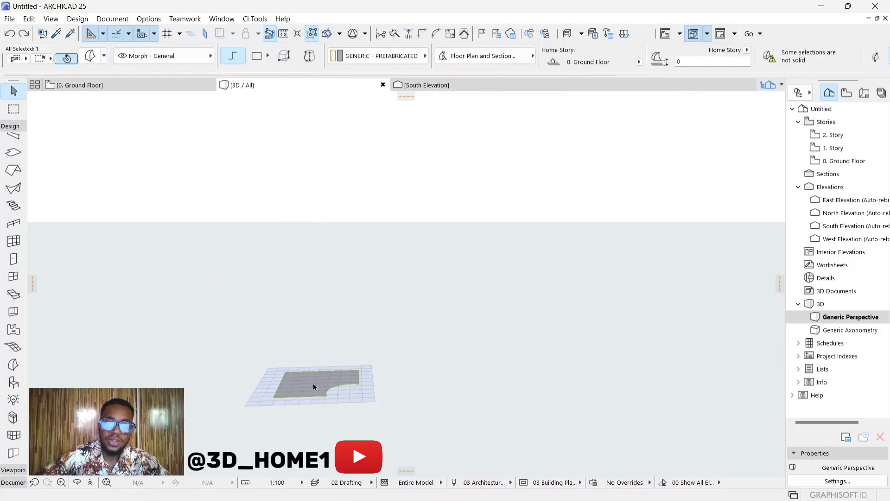
{"action": "left_click", "coordinate": [41, 198]}
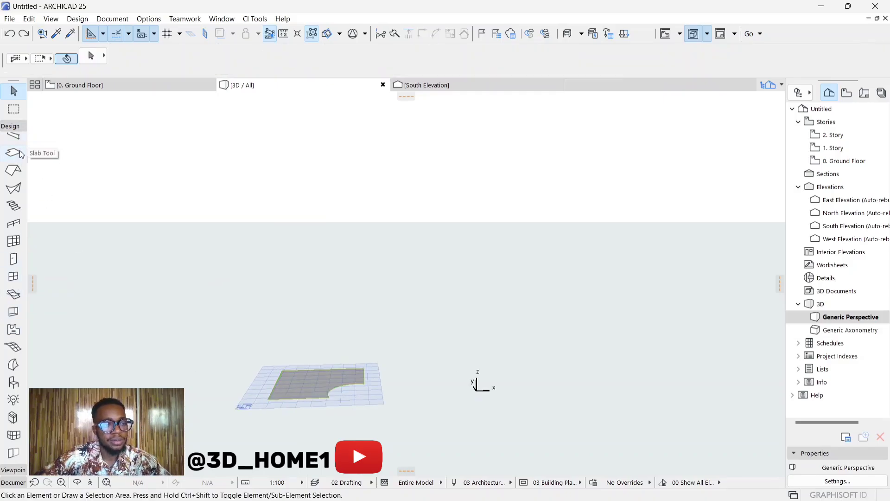
{"action": "scroll", "coordinate": [14, 153], "scroll_direction": "up", "scroll_amount": 1}
Step: Set wall defaults to GENERIC - STRUCTURAL with Paint - Glossy White on all three linked surfaces
{"action": "left_click", "coordinate": [14, 141]}
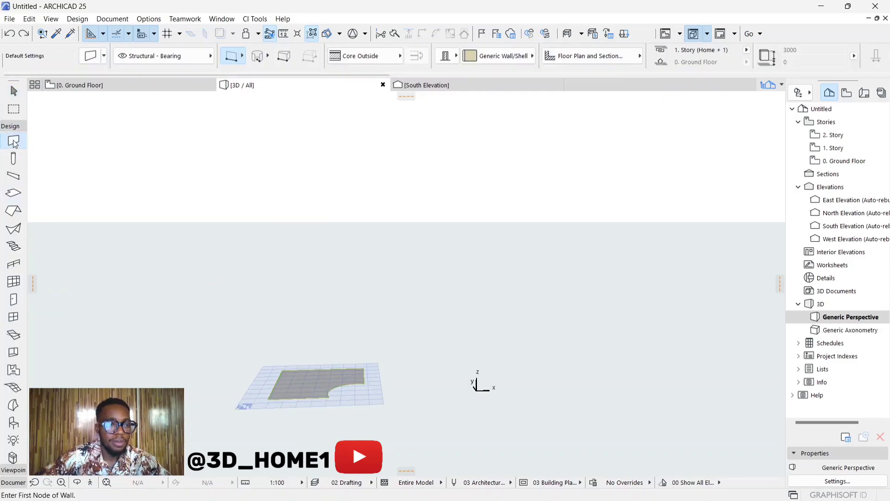
{"action": "left_click", "coordinate": [88, 56]}
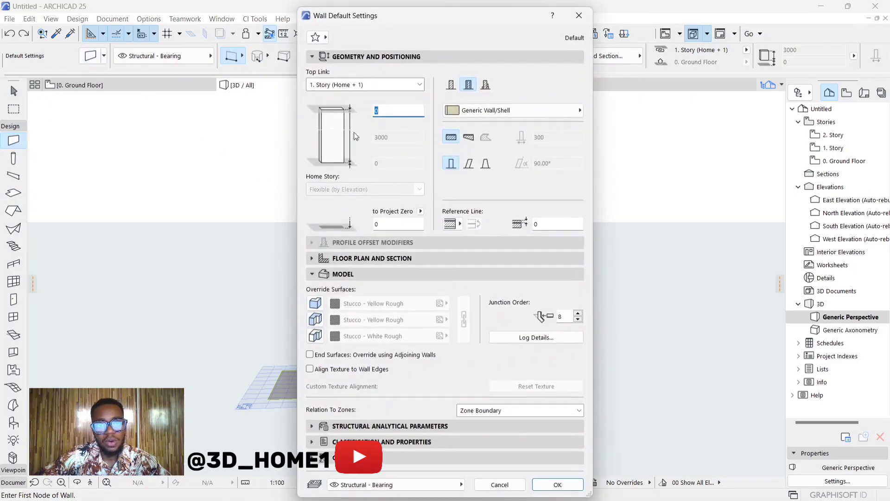
{"action": "left_click", "coordinate": [451, 85]}
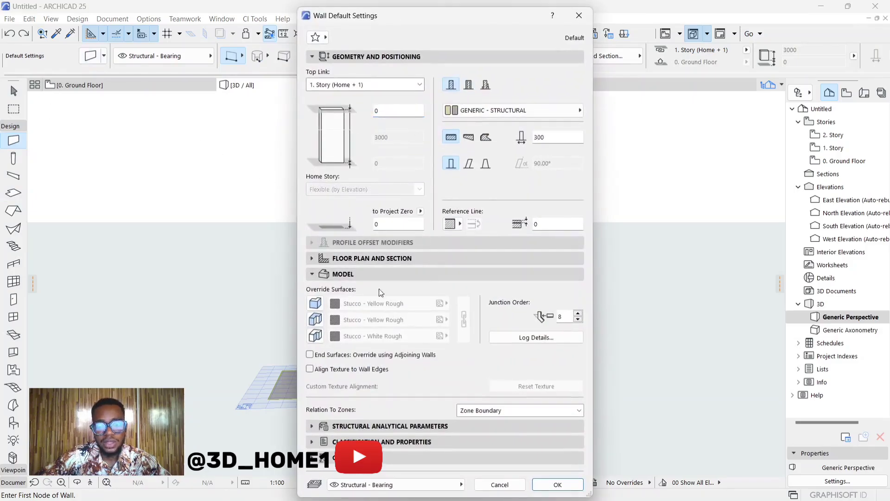
{"action": "left_click", "coordinate": [316, 304]}
{"action": "left_click", "coordinate": [316, 319]}
{"action": "left_click", "coordinate": [316, 335]}
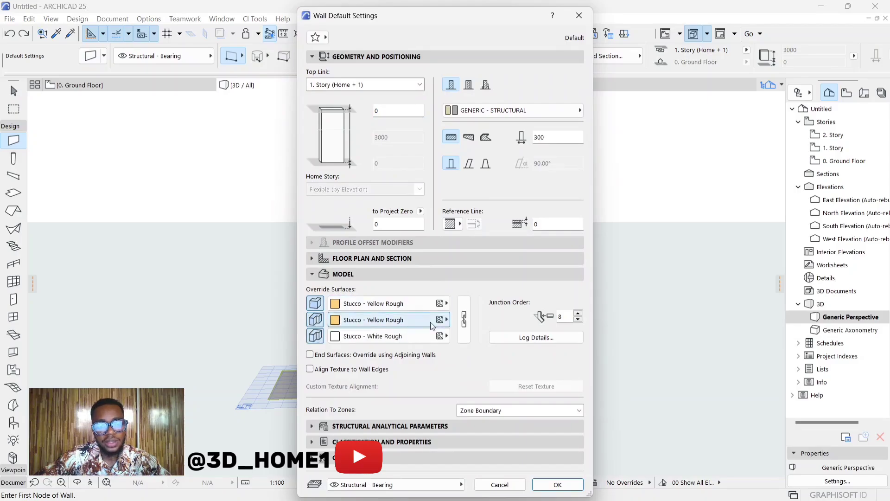
{"action": "left_click", "coordinate": [465, 319]}
{"action": "left_click", "coordinate": [385, 304]}
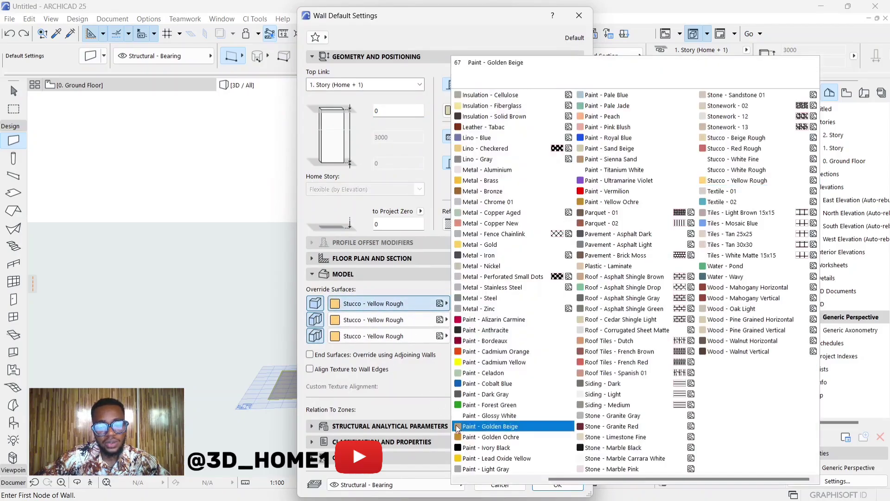
{"action": "left_click", "coordinate": [482, 415]}
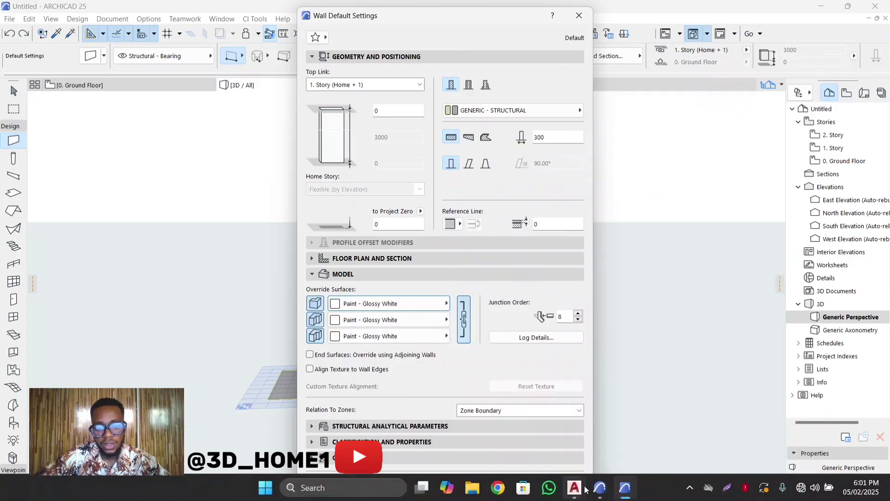
{"action": "left_click", "coordinate": [566, 485]}
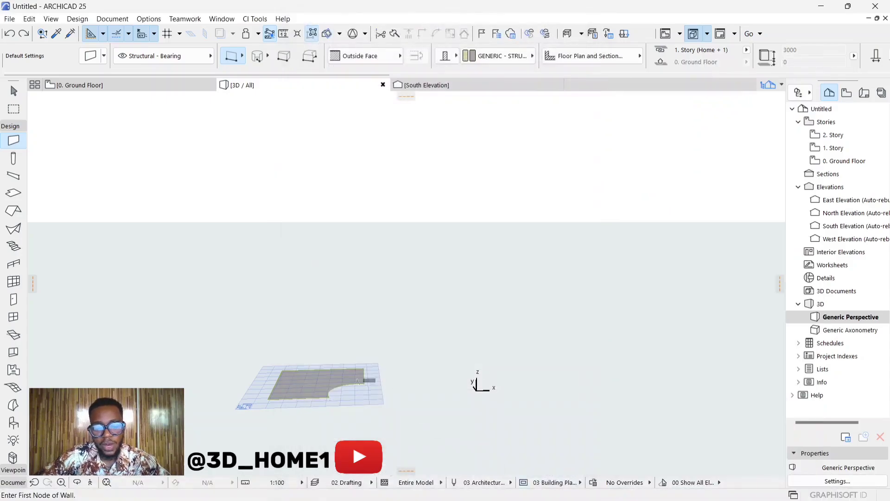
Step: On the Ground Floor plan, abandon the trial walls and undo the last one
{"action": "scroll", "coordinate": [358, 381], "scroll_direction": "up", "scroll_amount": 5}
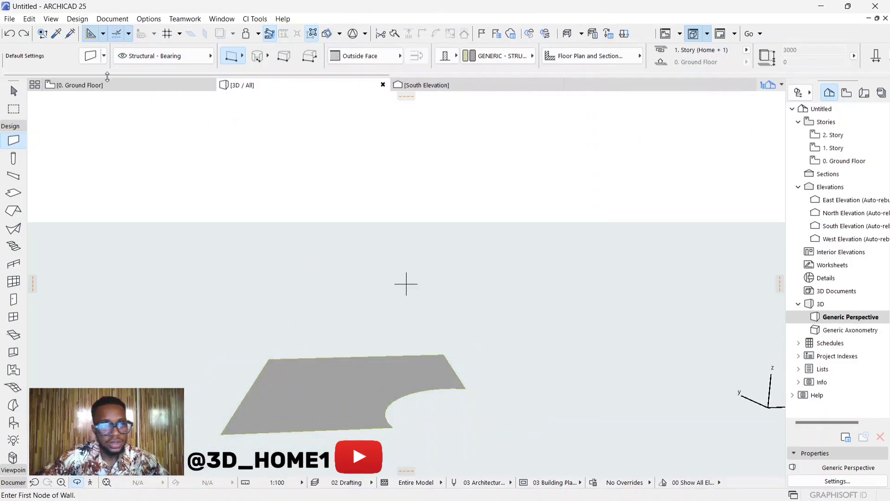
{"action": "left_click", "coordinate": [99, 87]}
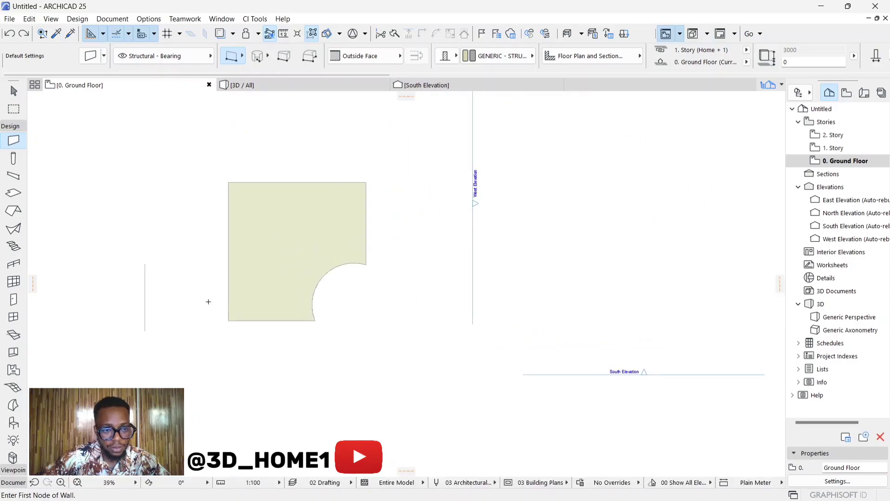
{"action": "left_click", "coordinate": [227, 321]}
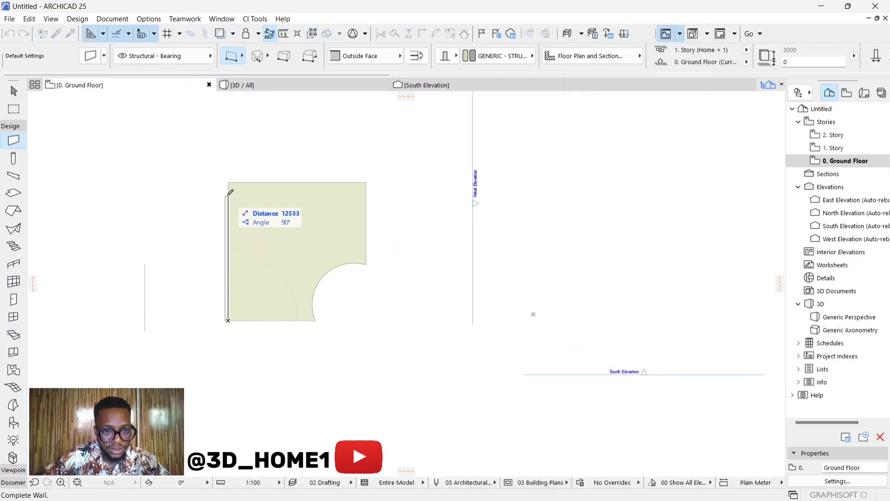
{"action": "key", "text": "Escape"}
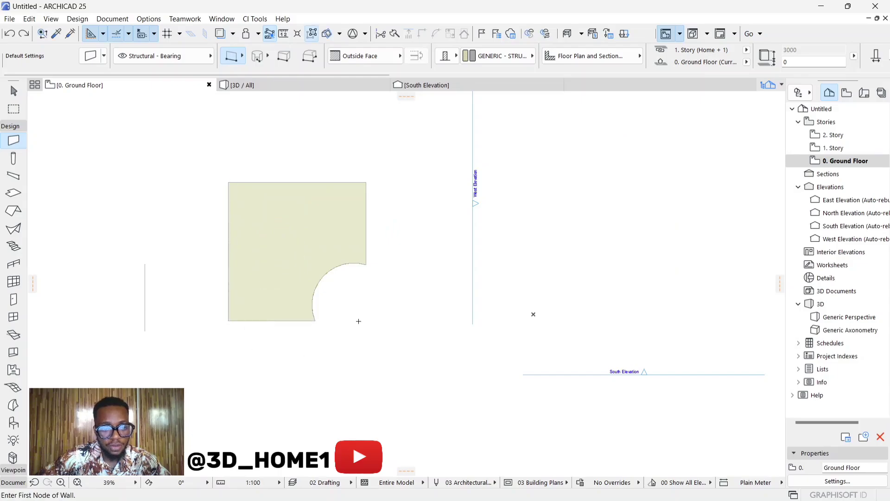
{"action": "left_click", "coordinate": [366, 183]}
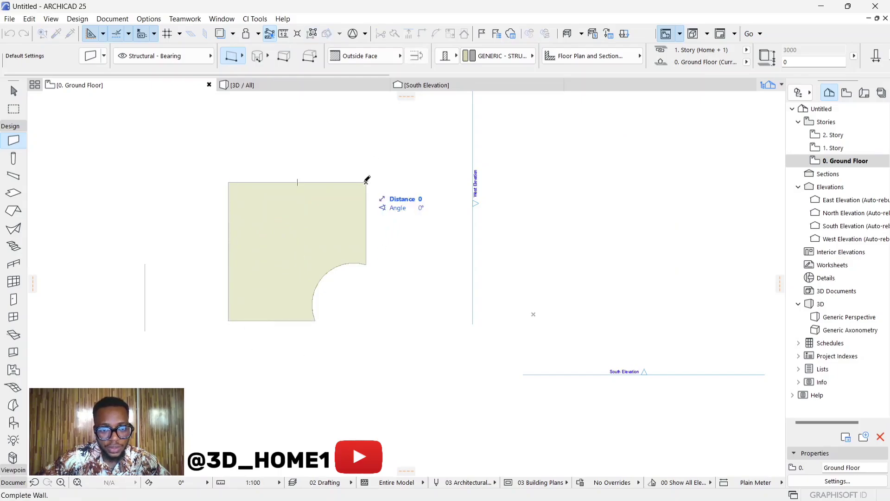
{"action": "key", "text": "Escape"}
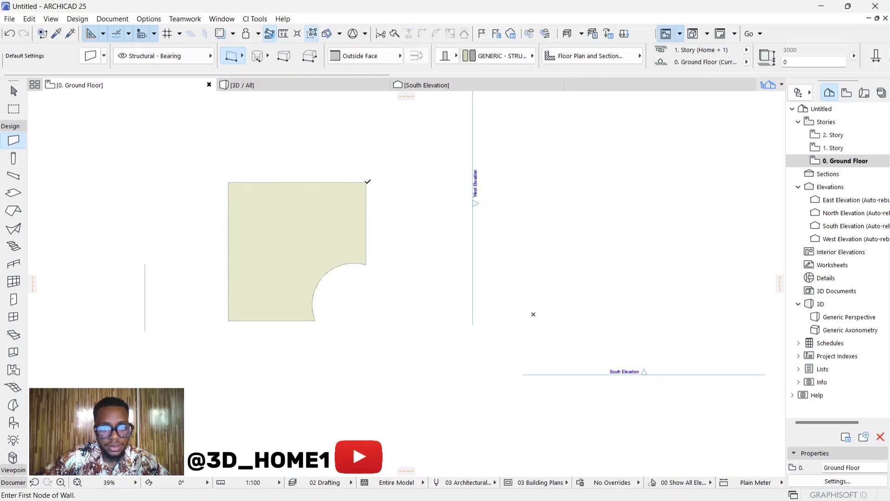
{"action": "left_click", "coordinate": [365, 182]}
{"action": "key", "text": "Escape"}
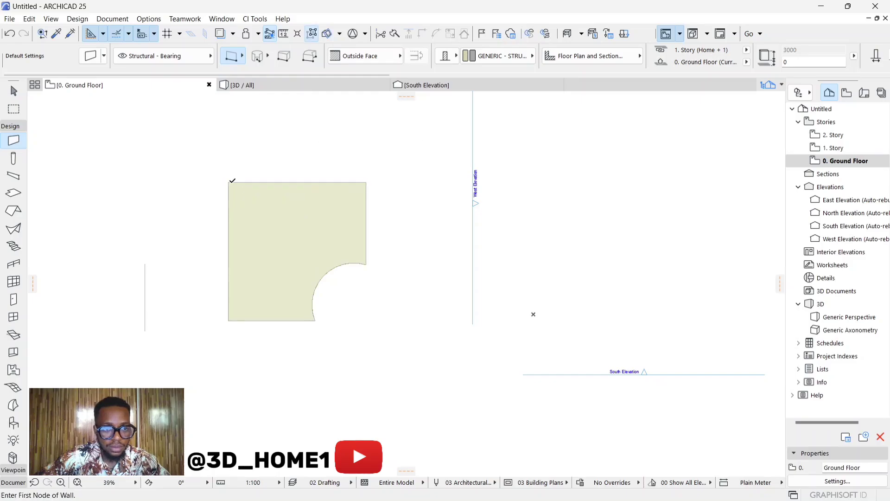
{"action": "key", "text": "ctrl+z"}
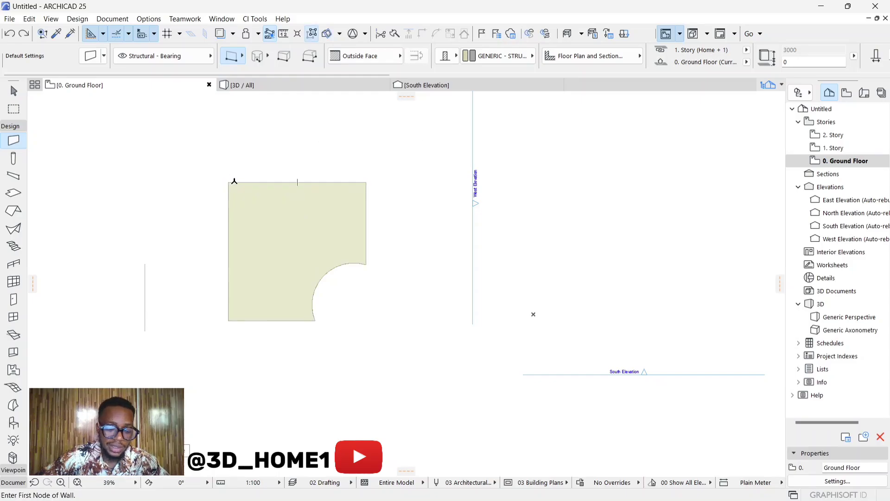
{"action": "key", "text": "Escape"}
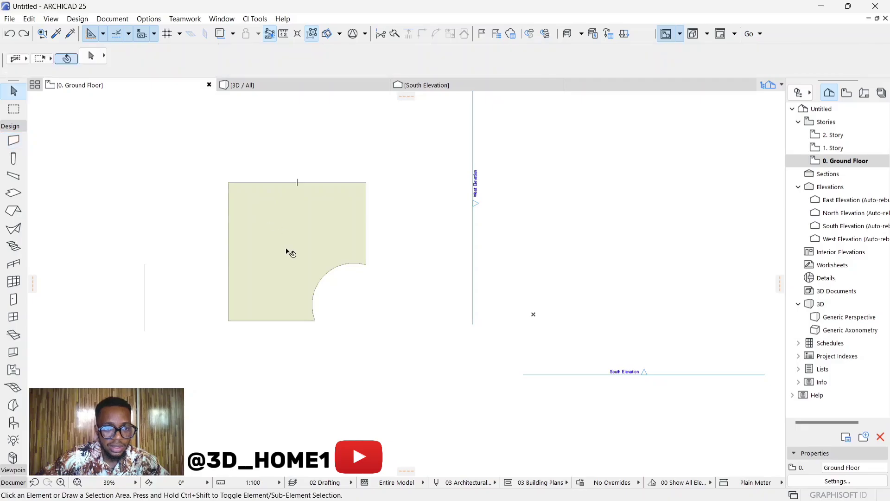
Step: Delete the wall running along the slab's top edge
{"action": "left_click", "coordinate": [287, 249]}
{"action": "key", "text": "ctrl+shift+z"}
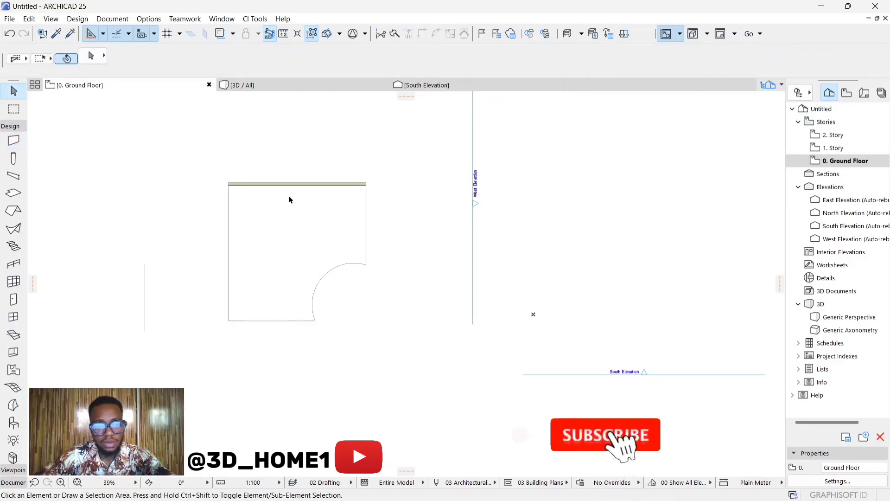
{"action": "scroll", "coordinate": [283, 185], "scroll_direction": "up", "scroll_amount": 4}
{"action": "left_click", "coordinate": [284, 183]}
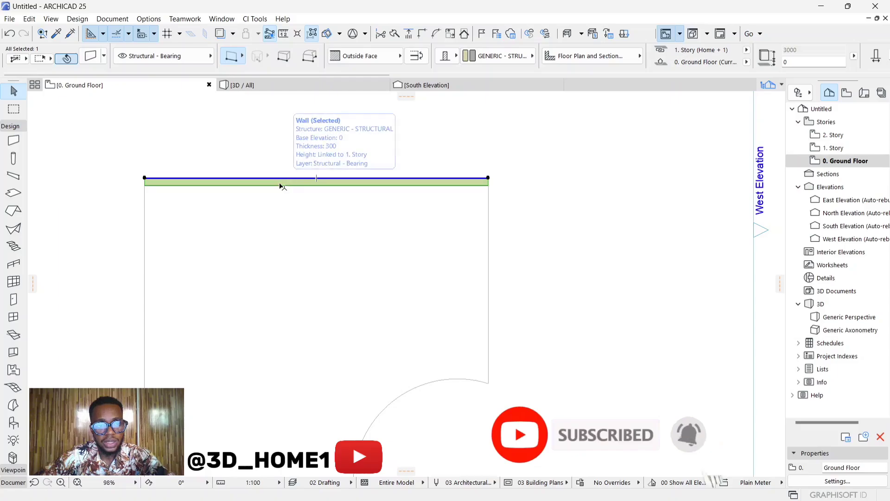
{"action": "key", "text": "Delete"}
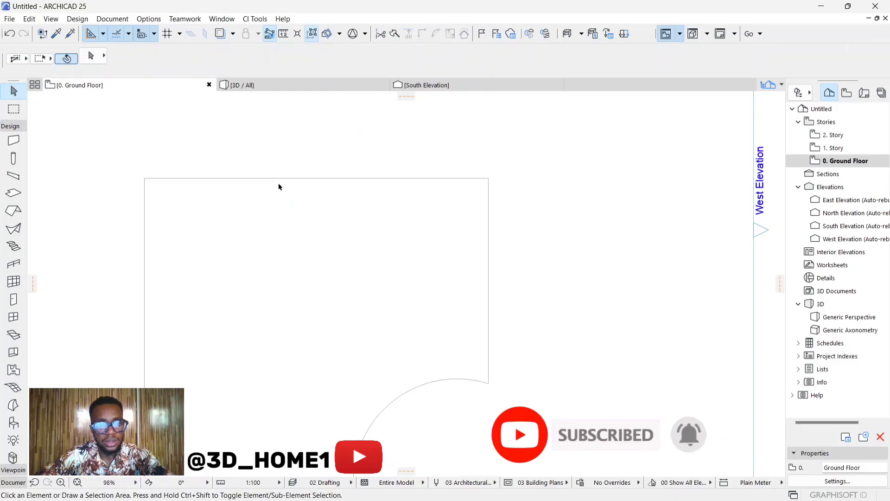
{"action": "scroll", "coordinate": [278, 185], "scroll_direction": "down", "scroll_amount": 2}
Step: Draw the top, left, bottom and right walls, ending the bottom wall where the arc begins
{"action": "left_click", "coordinate": [13, 140]}
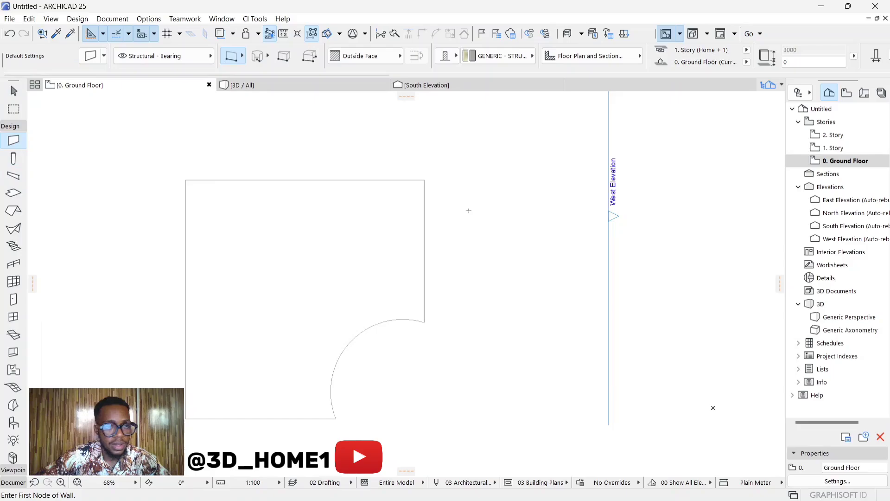
{"action": "left_click", "coordinate": [421, 182]}
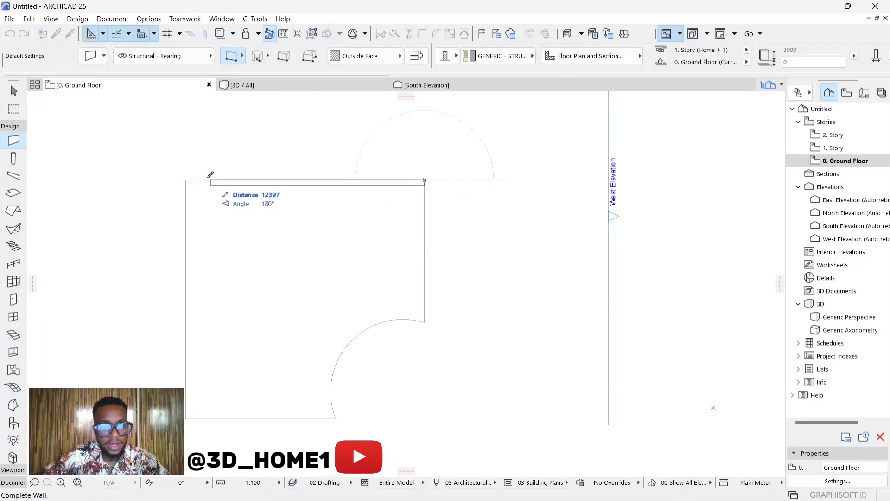
{"action": "left_click", "coordinate": [187, 180]}
{"action": "left_click", "coordinate": [188, 180]}
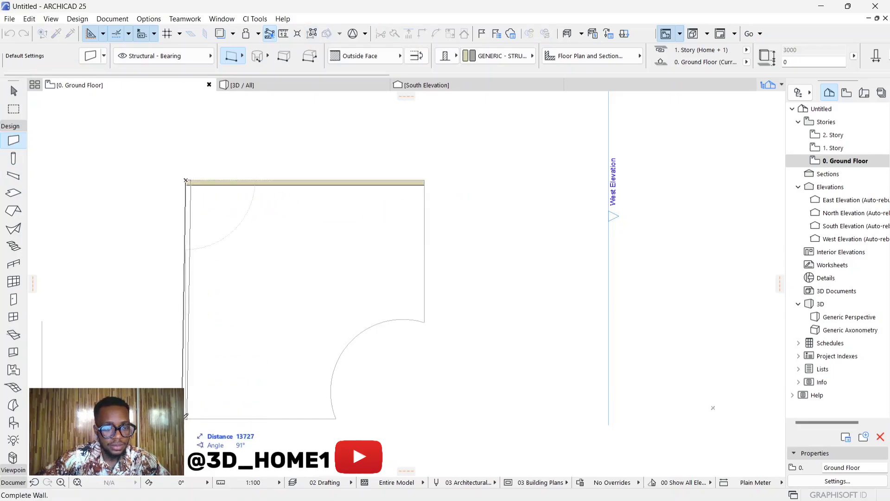
{"action": "left_click", "coordinate": [188, 417]}
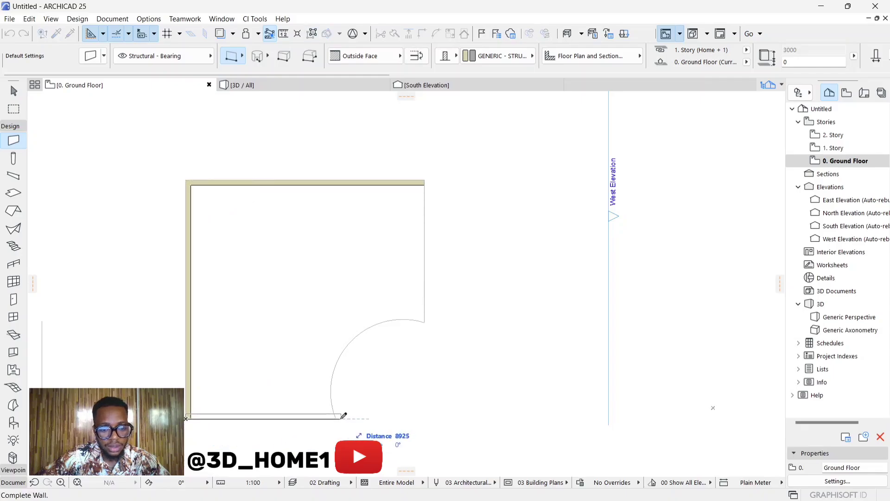
{"action": "left_click", "coordinate": [336, 416]}
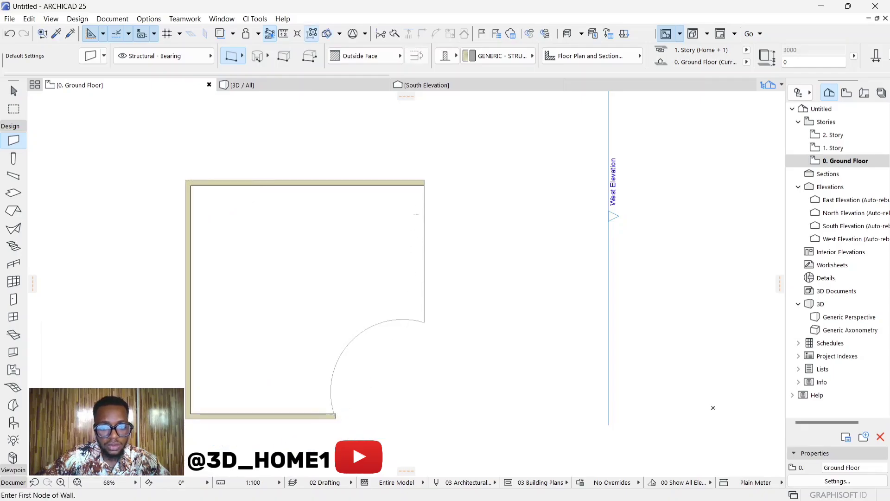
{"action": "left_click", "coordinate": [424, 179]}
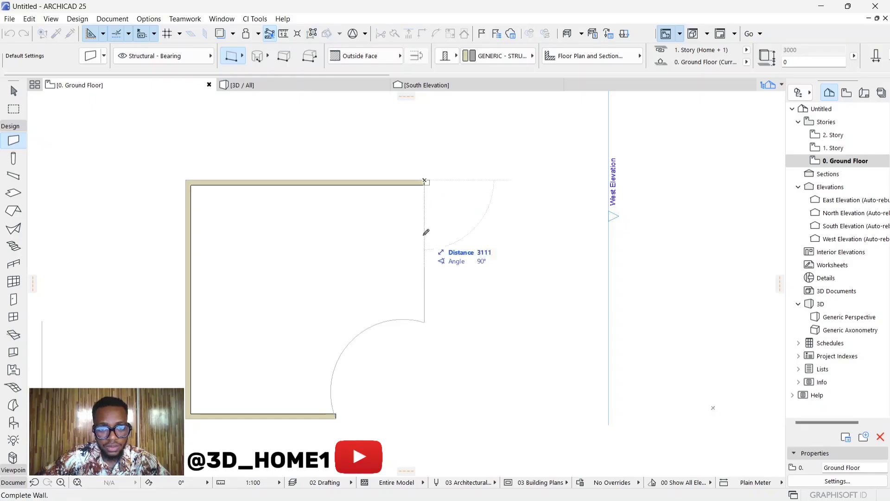
{"action": "left_click", "coordinate": [424, 322]}
{"action": "key", "text": "ctrl+z"}
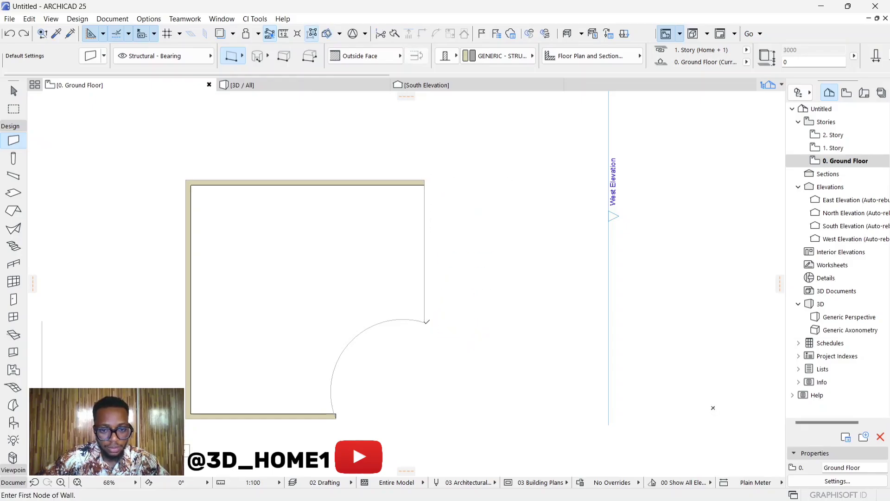
{"action": "left_click", "coordinate": [425, 321]}
{"action": "left_click", "coordinate": [426, 181]}
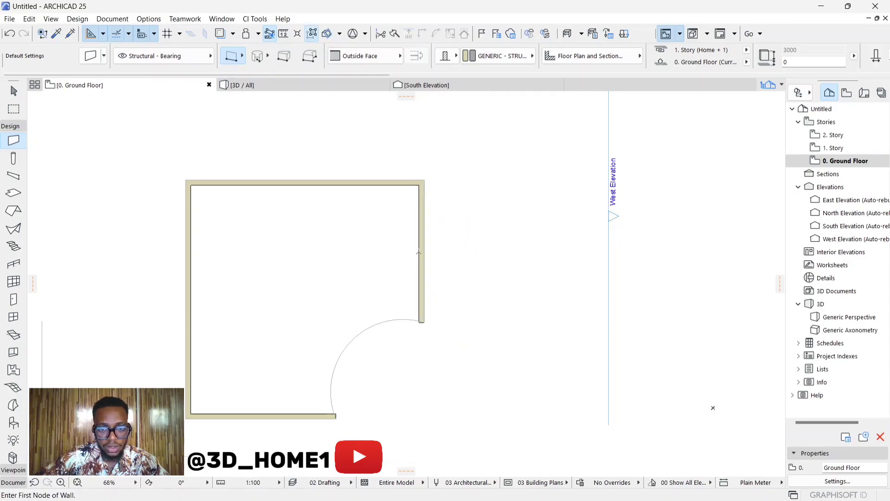
Step: Draw a diagonal wall from the bottom wall's end to the right wall's end
{"action": "left_click", "coordinate": [425, 321]}
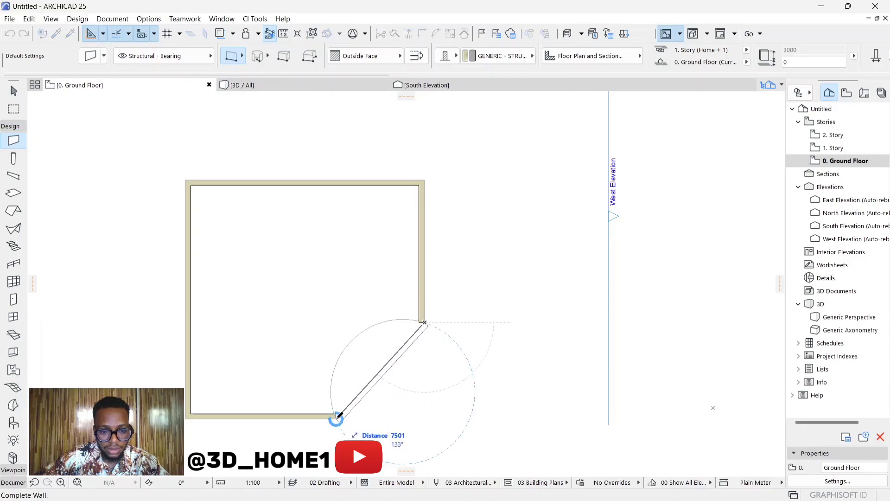
{"action": "left_click", "coordinate": [338, 415]}
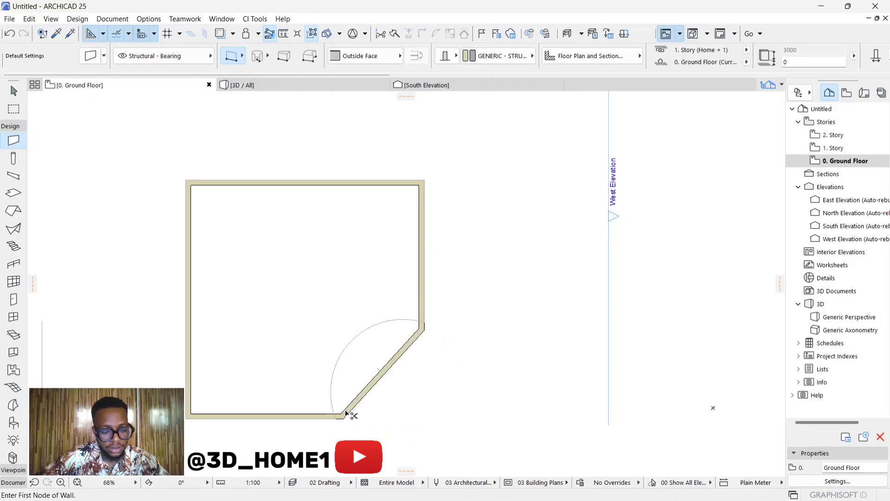
{"action": "key", "text": "ctrl+z"}
{"action": "scroll", "coordinate": [341, 411], "scroll_direction": "up", "scroll_amount": 6}
{"action": "scroll", "coordinate": [303, 415], "scroll_direction": "down", "scroll_amount": 2}
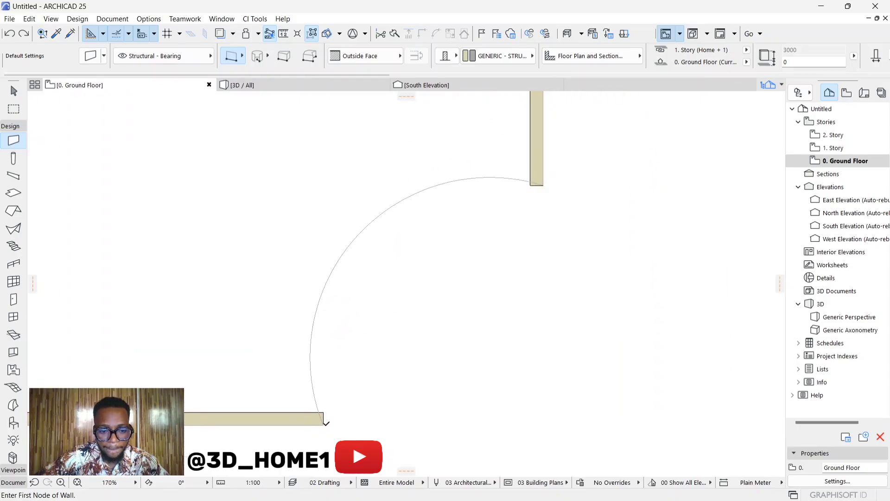
{"action": "left_click", "coordinate": [324, 425]}
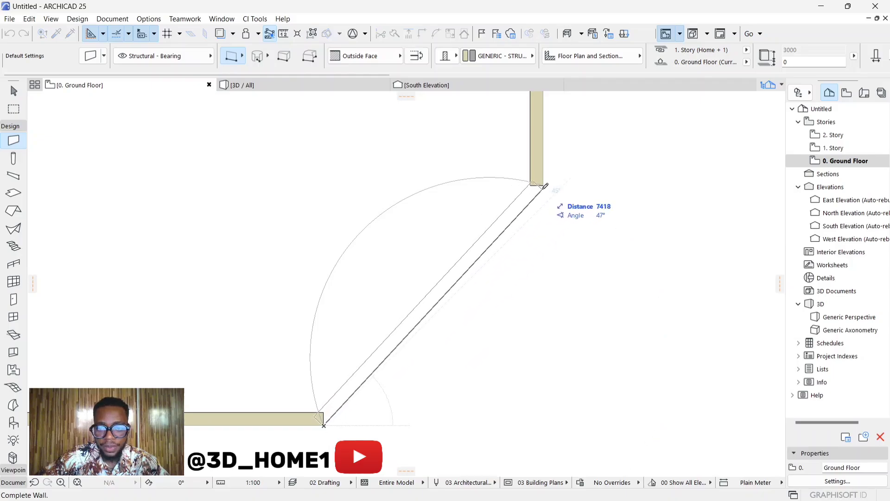
{"action": "left_click", "coordinate": [543, 186]}
{"action": "key", "text": "Escape"}
{"action": "scroll", "coordinate": [413, 261], "scroll_direction": "down", "scroll_amount": 3}
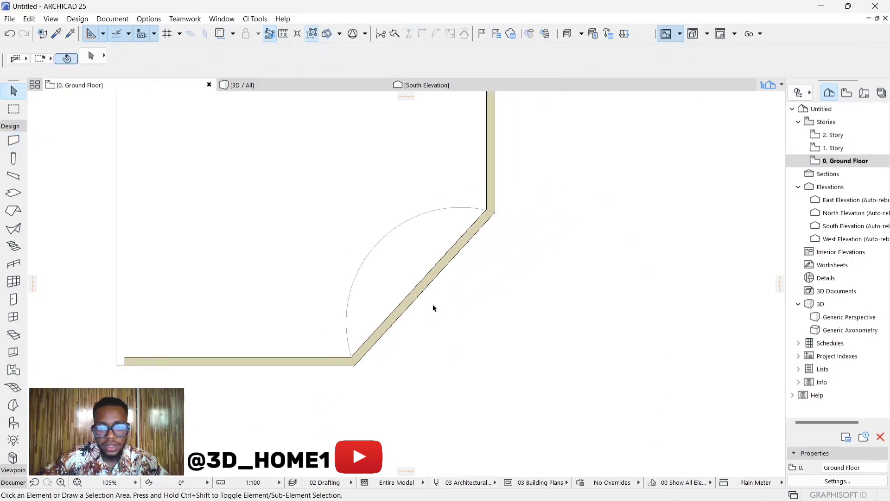
{"action": "scroll", "coordinate": [434, 308], "scroll_direction": "down", "scroll_amount": 3}
Step: Bend the diagonal corner wall inward along the arc with Curve Edge
{"action": "left_click", "coordinate": [446, 295]}
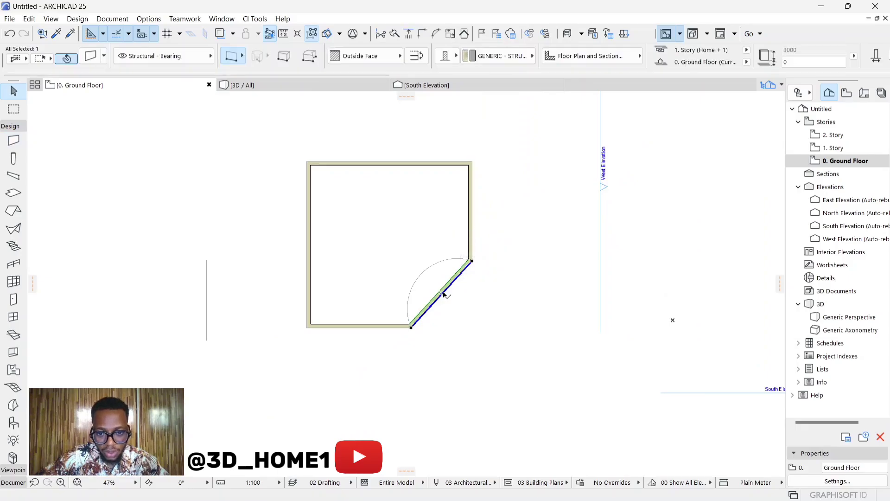
{"action": "left_click", "coordinate": [444, 294]}
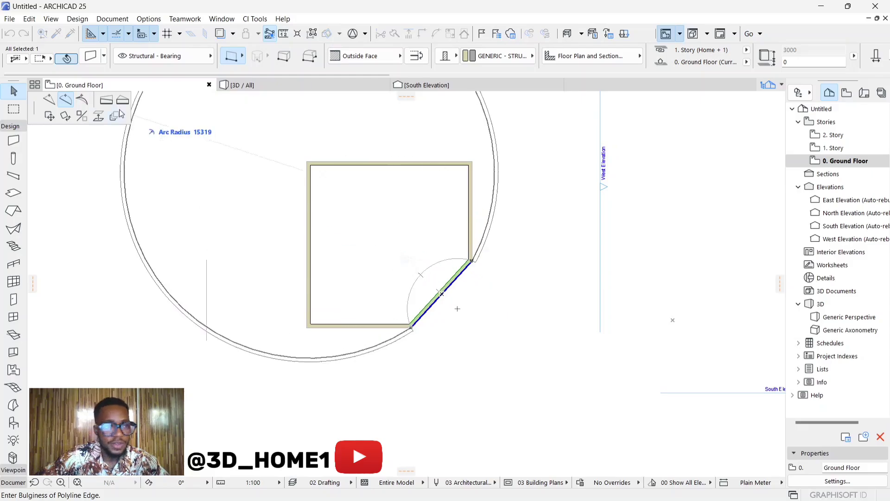
{"action": "left_click", "coordinate": [47, 103]}
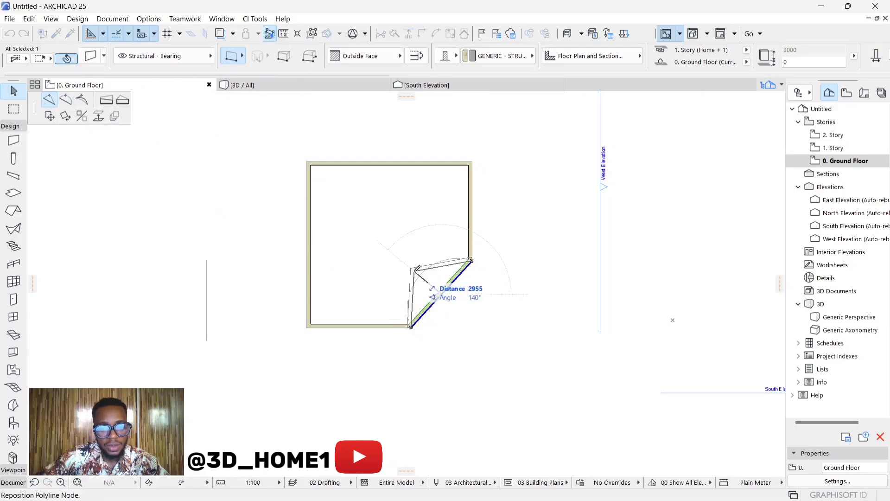
{"action": "key", "text": "Escape"}
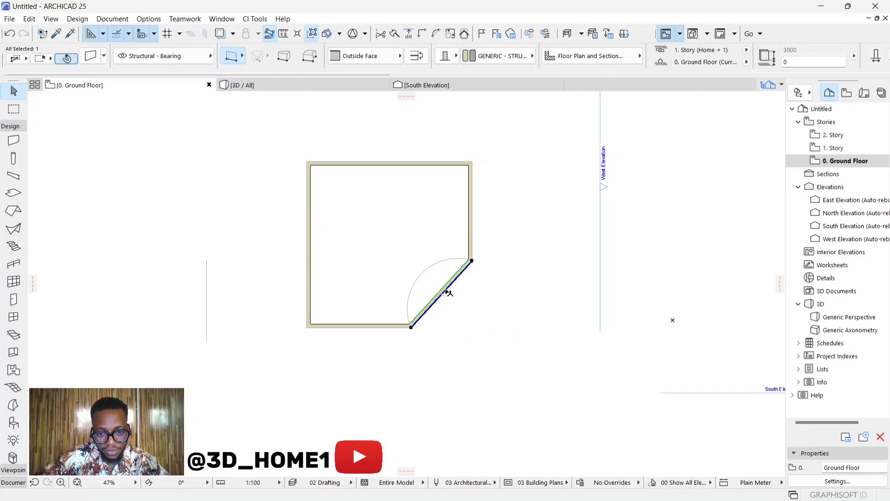
{"action": "left_click", "coordinate": [447, 291]}
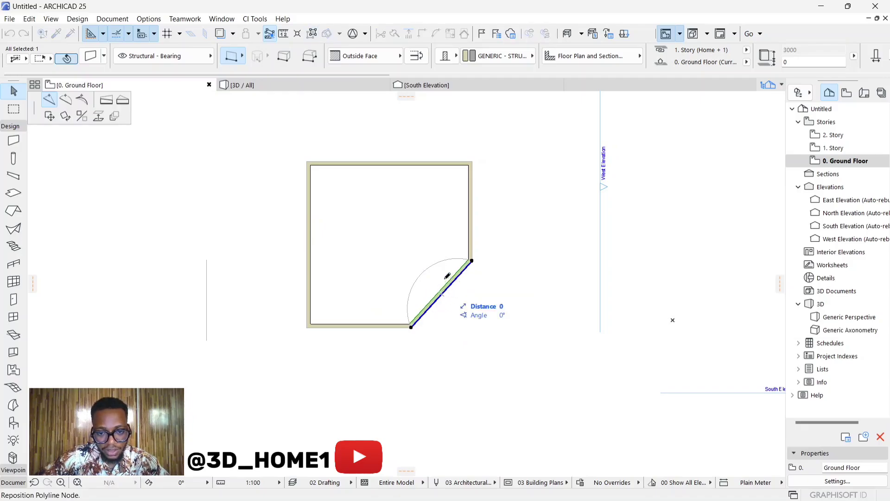
{"action": "left_click", "coordinate": [65, 99]}
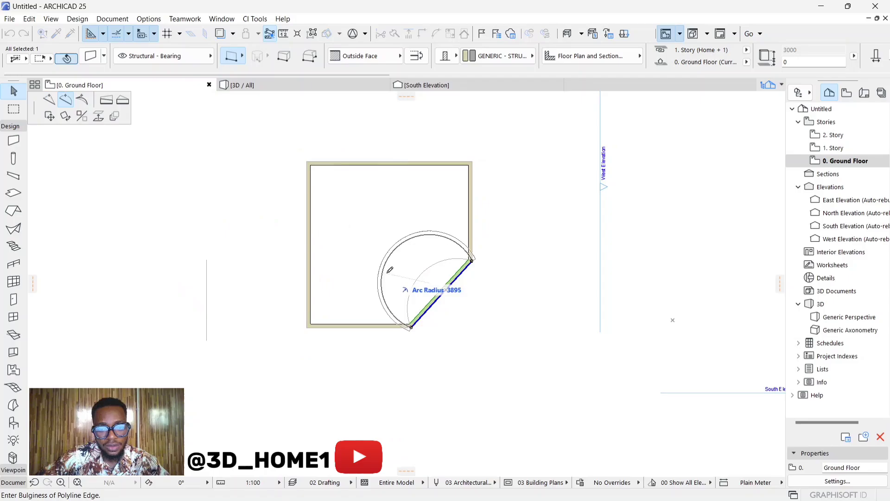
{"action": "scroll", "coordinate": [408, 278], "scroll_direction": "up", "scroll_amount": 2}
{"action": "left_click", "coordinate": [427, 277]}
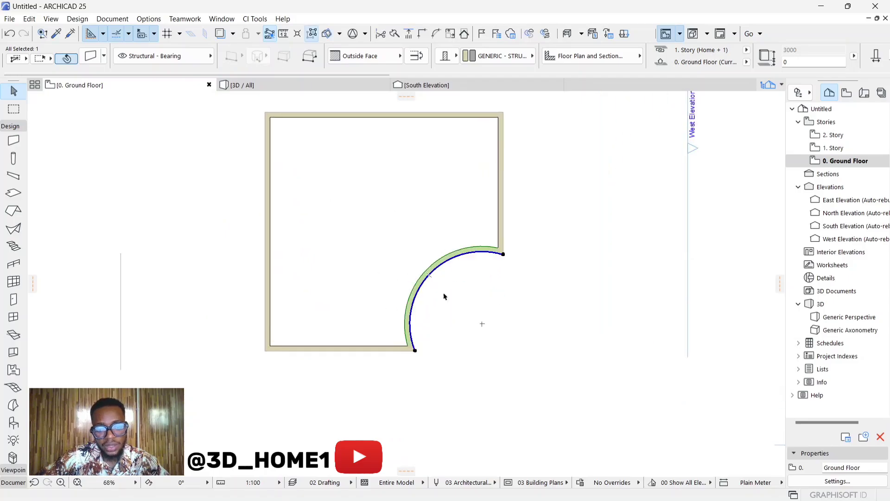
Step: In the 3D view, stretch the top wall's height up to 61692
{"action": "left_click", "coordinate": [242, 85]}
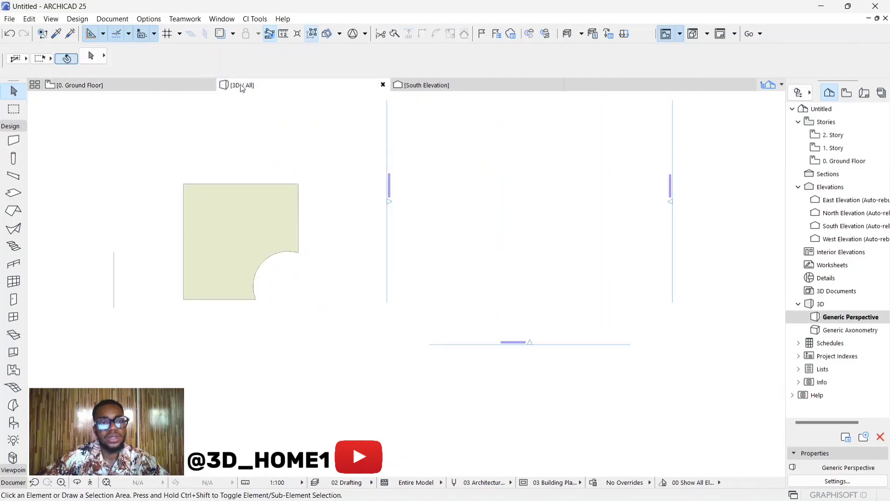
{"action": "middle_click_drag", "start_coordinate": [356, 378], "coordinate": [307, 226], "text": "shift"}
{"action": "middle_click_drag", "start_coordinate": [314, 378], "coordinate": [300, 313], "text": "shift"}
{"action": "left_click", "coordinate": [309, 310]}
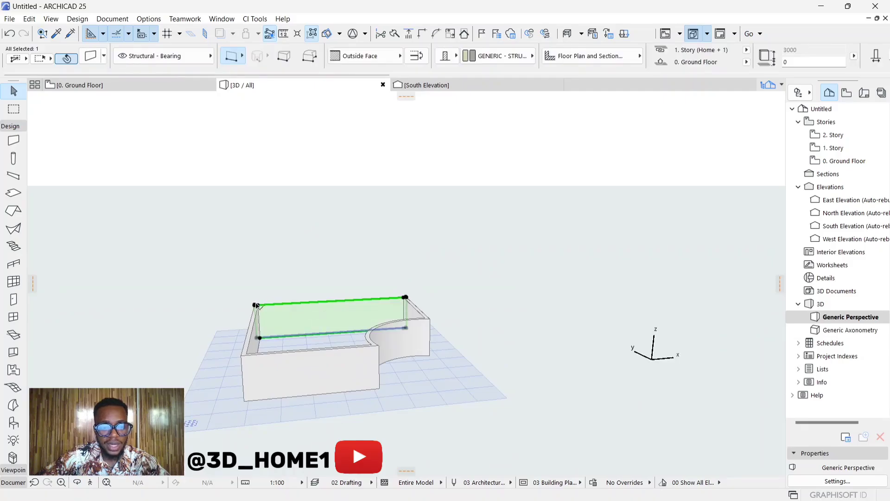
{"action": "left_click", "coordinate": [256, 306]}
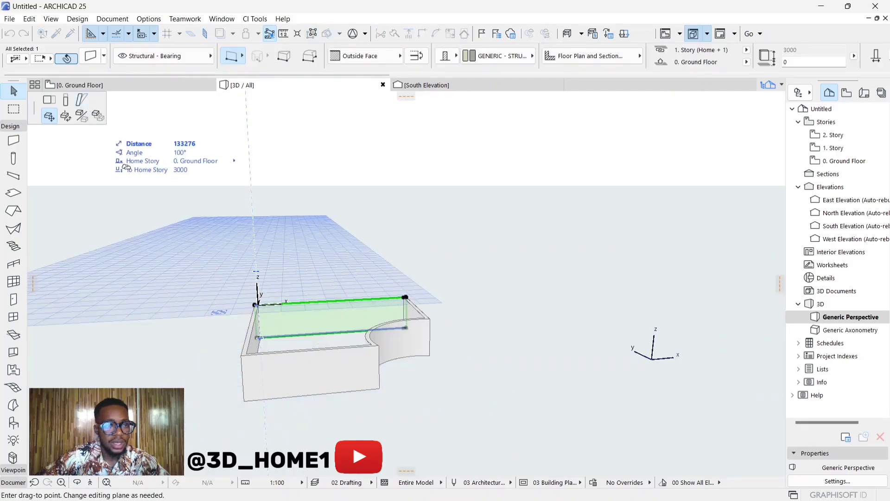
{"action": "left_click", "coordinate": [66, 101]}
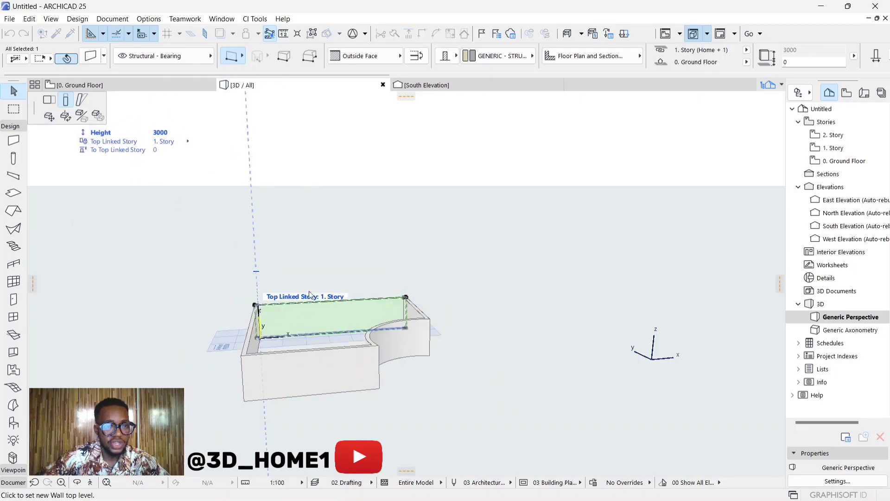
{"action": "scroll", "coordinate": [347, 391], "scroll_direction": "down", "scroll_amount": 3}
{"action": "scroll", "coordinate": [281, 304], "scroll_direction": "down", "scroll_amount": 2}
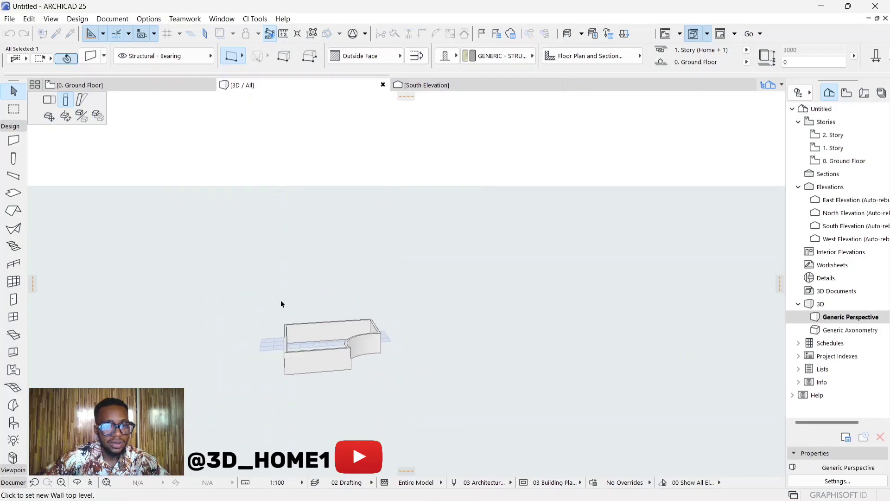
{"action": "scroll", "coordinate": [309, 392], "scroll_direction": "down", "scroll_amount": 3}
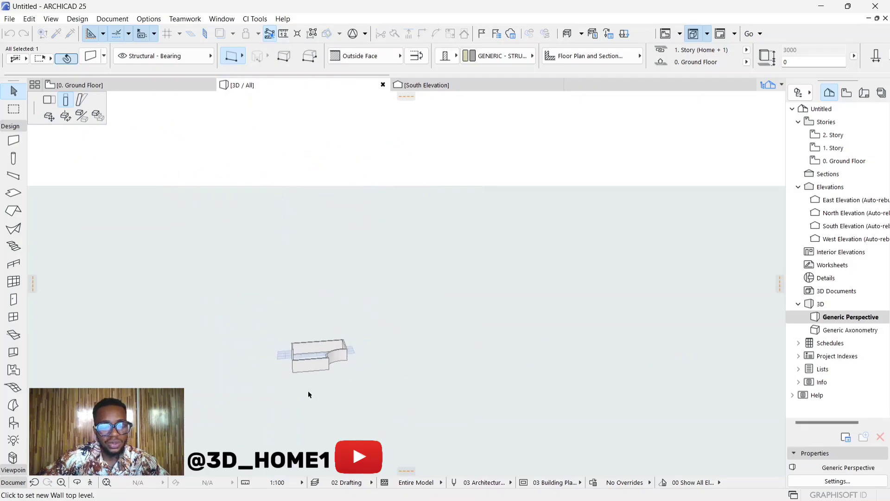
{"action": "left_click", "coordinate": [311, 172]}
{"action": "scroll", "coordinate": [341, 353], "scroll_direction": "up", "scroll_amount": 3}
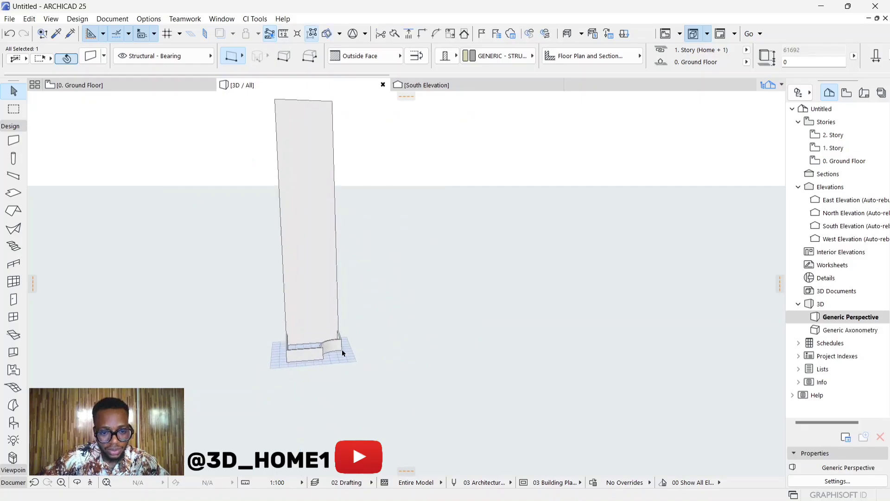
Step: Raise the corner wall and the left short wall to a top height of 61692
{"action": "left_click", "coordinate": [341, 337]}
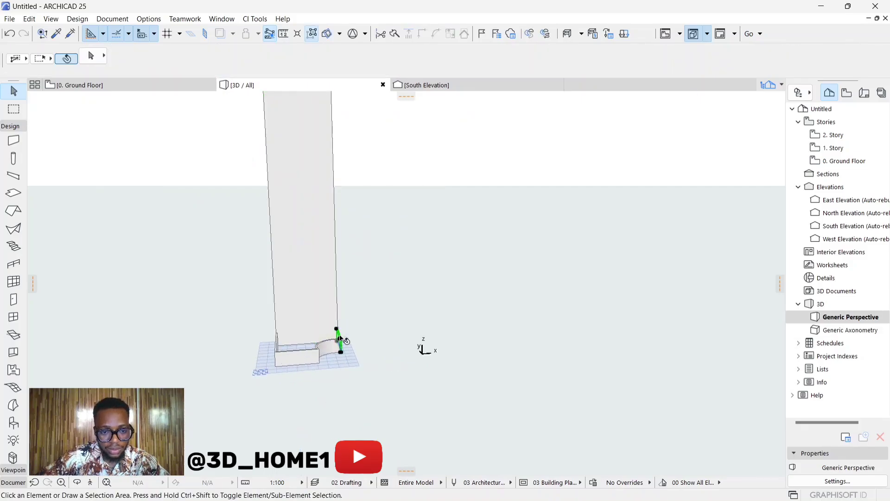
{"action": "left_click", "coordinate": [337, 330]}
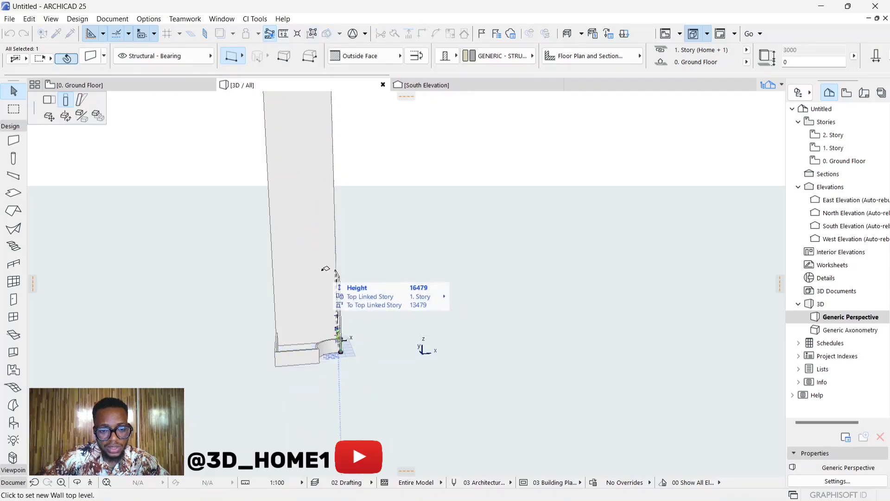
{"action": "scroll", "coordinate": [335, 283], "scroll_direction": "down", "scroll_amount": 2}
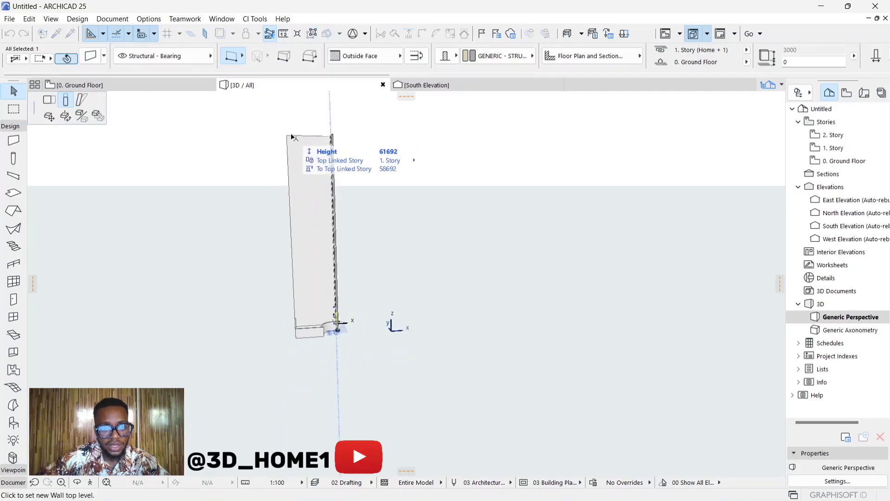
{"action": "left_click", "coordinate": [308, 212]}
{"action": "scroll", "coordinate": [310, 347], "scroll_direction": "up", "scroll_amount": 3}
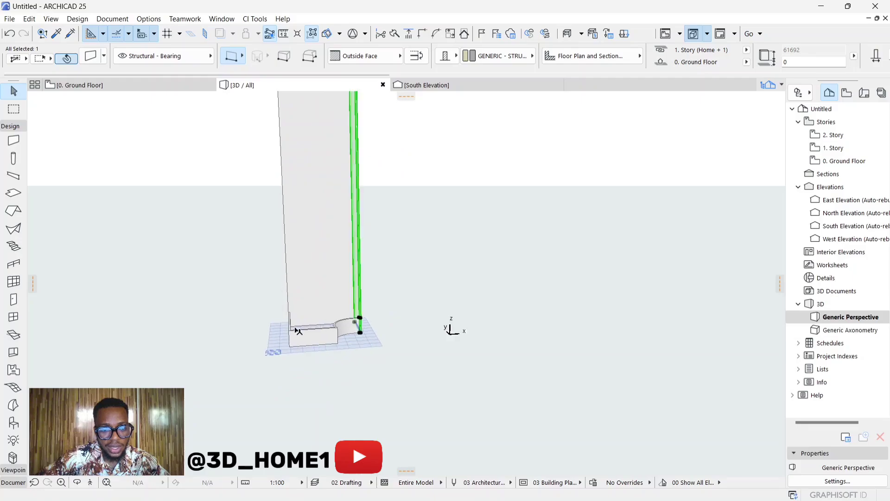
{"action": "left_click", "coordinate": [288, 322]}
{"action": "left_click", "coordinate": [290, 327]}
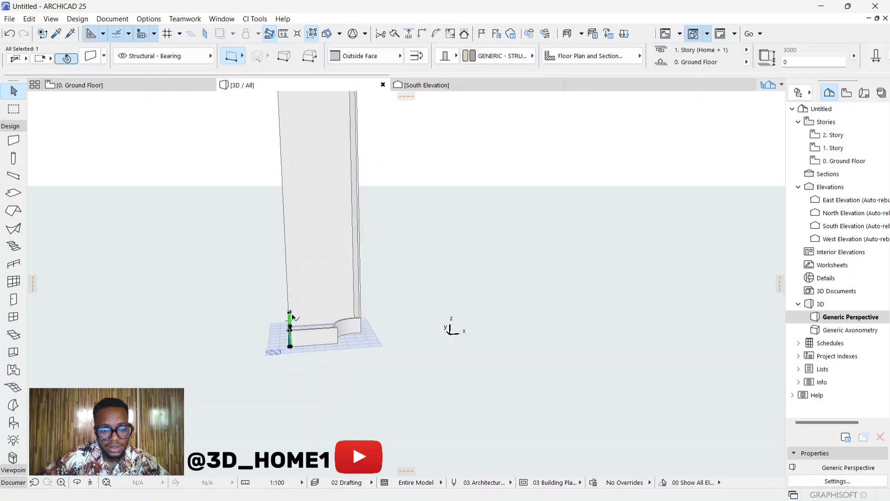
{"action": "left_click", "coordinate": [290, 314]}
{"action": "left_click", "coordinate": [343, 257]}
{"action": "scroll", "coordinate": [285, 199], "scroll_direction": "down", "scroll_amount": 3}
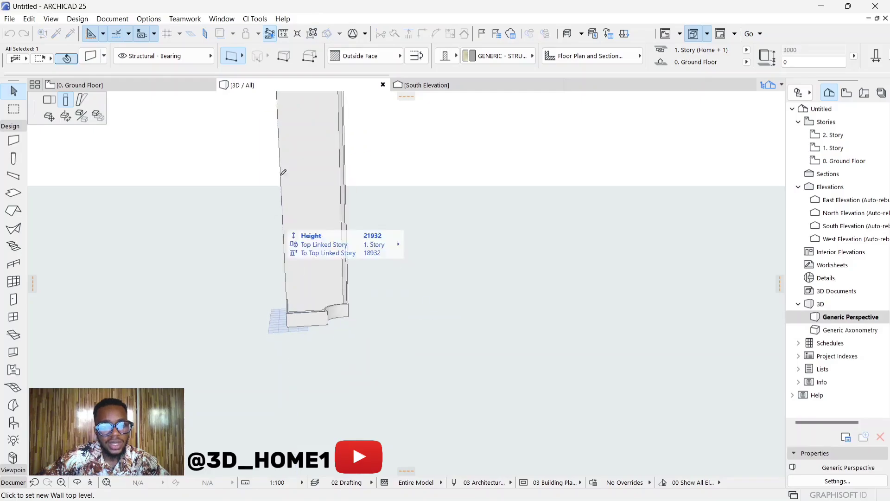
{"action": "scroll", "coordinate": [278, 163], "scroll_direction": "down", "scroll_amount": 2}
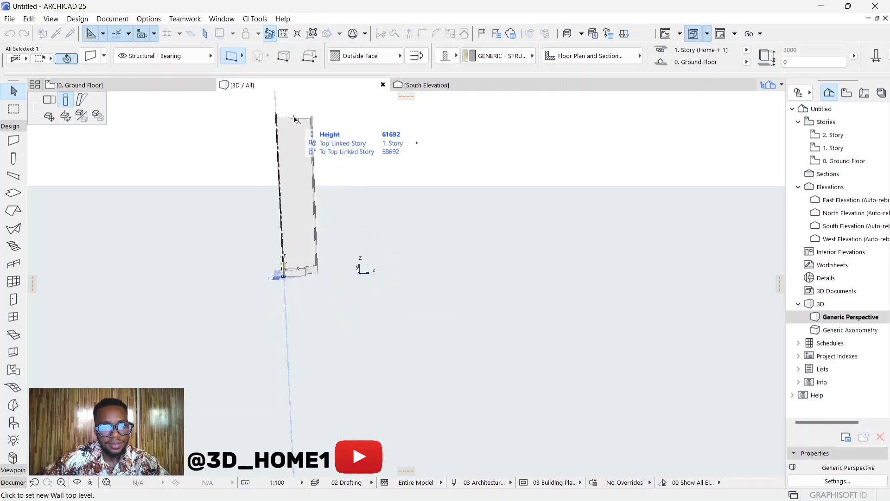
{"action": "left_click", "coordinate": [295, 119]}
Step: Stretch the front short wall's height to 61692
{"action": "middle_click_drag", "start_coordinate": [301, 274], "coordinate": [302, 265], "text": "shift"}
{"action": "left_click", "coordinate": [299, 268]}
{"action": "left_click", "coordinate": [300, 267]}
{"action": "left_click", "coordinate": [300, 266]}
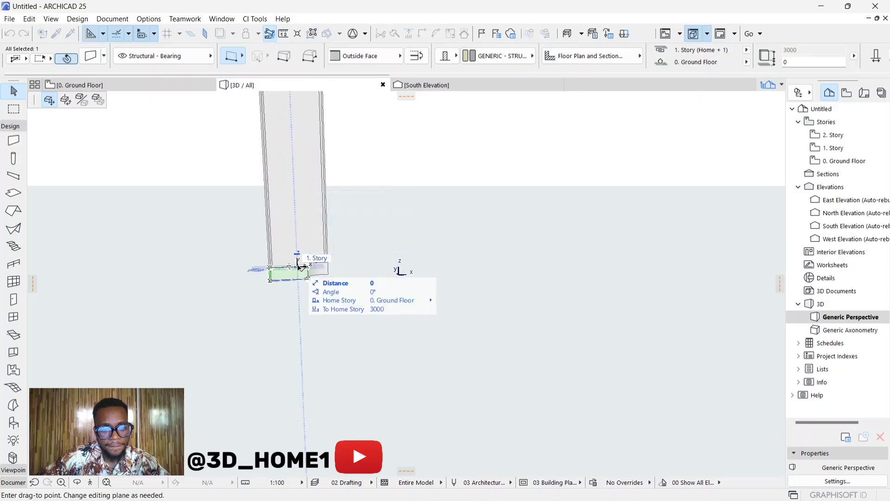
{"action": "key", "text": "Escape"}
{"action": "scroll", "coordinate": [269, 269], "scroll_direction": "up", "scroll_amount": 3}
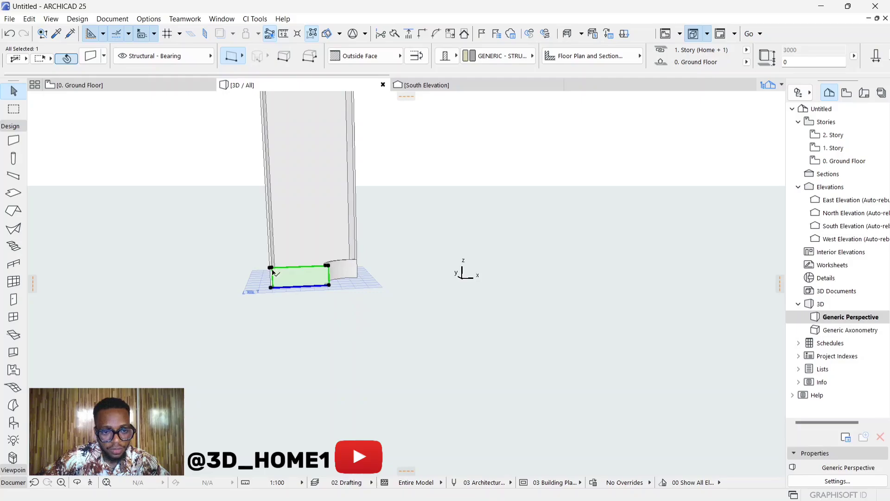
{"action": "left_click", "coordinate": [272, 269]}
{"action": "scroll", "coordinate": [265, 257], "scroll_direction": "down", "scroll_amount": 5}
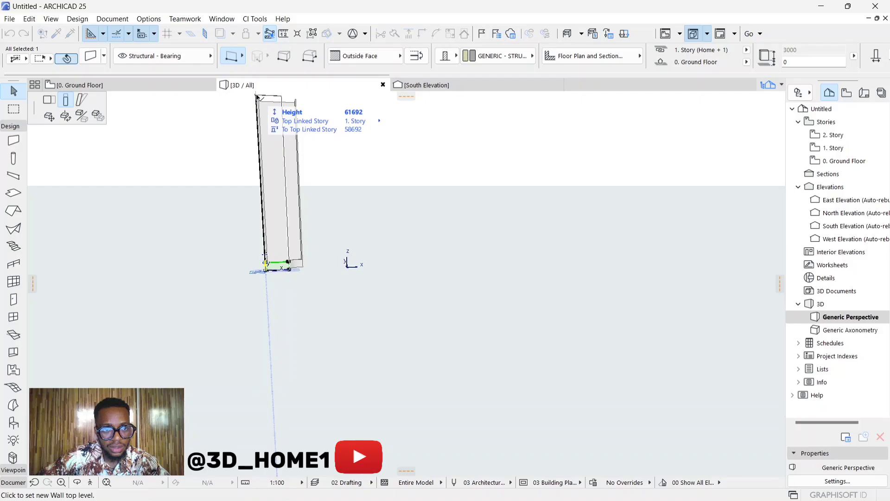
{"action": "left_click", "coordinate": [348, 259]}
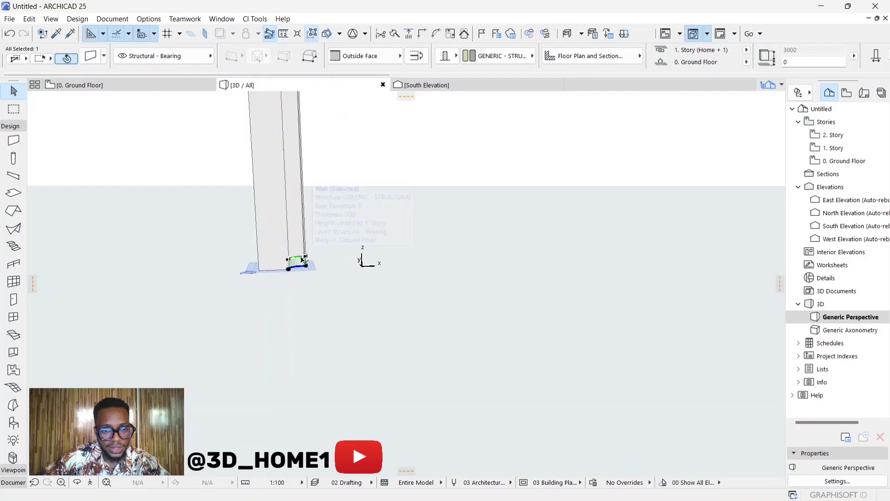
Step: Raise the last short wall to match the tower's height
{"action": "left_click", "coordinate": [305, 258]}
{"action": "middle_click_drag", "start_coordinate": [303, 261], "coordinate": [291, 140], "text": "shift"}
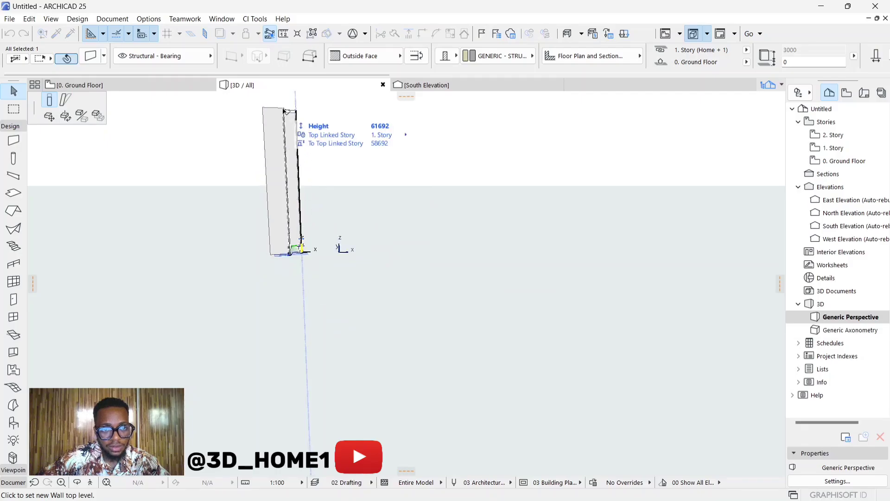
{"action": "scroll", "coordinate": [273, 109], "scroll_direction": "up", "scroll_amount": 2}
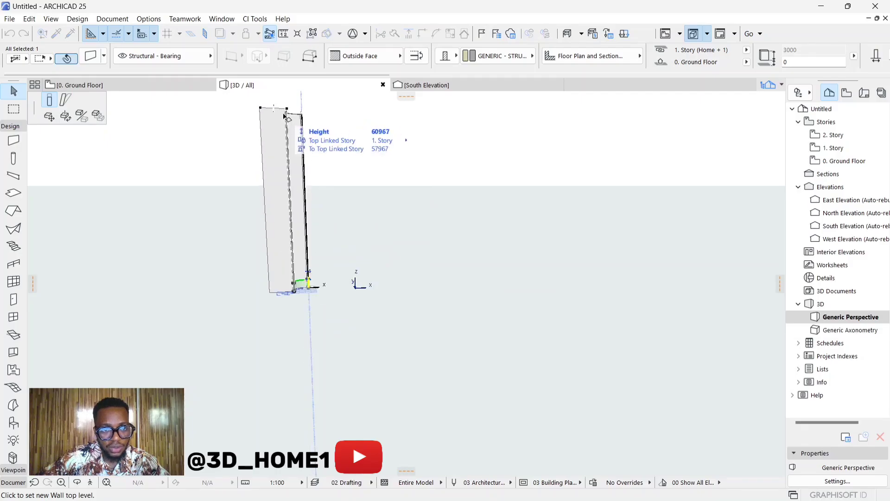
{"action": "scroll", "coordinate": [278, 108], "scroll_direction": "up", "scroll_amount": 2}
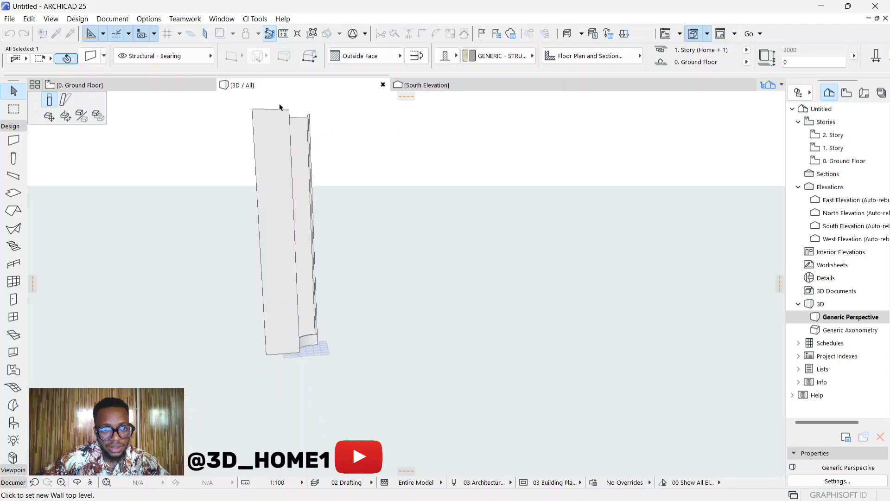
{"action": "scroll", "coordinate": [281, 113], "scroll_direction": "up", "scroll_amount": 2}
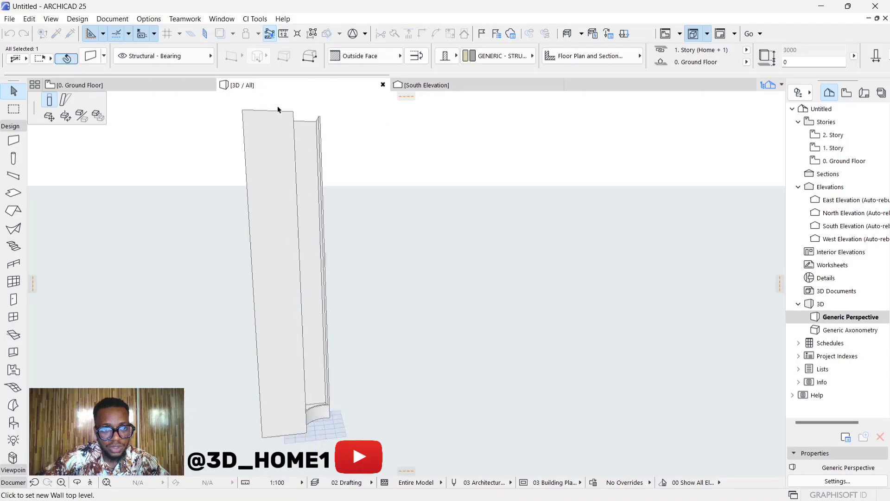
{"action": "left_click", "coordinate": [276, 115]}
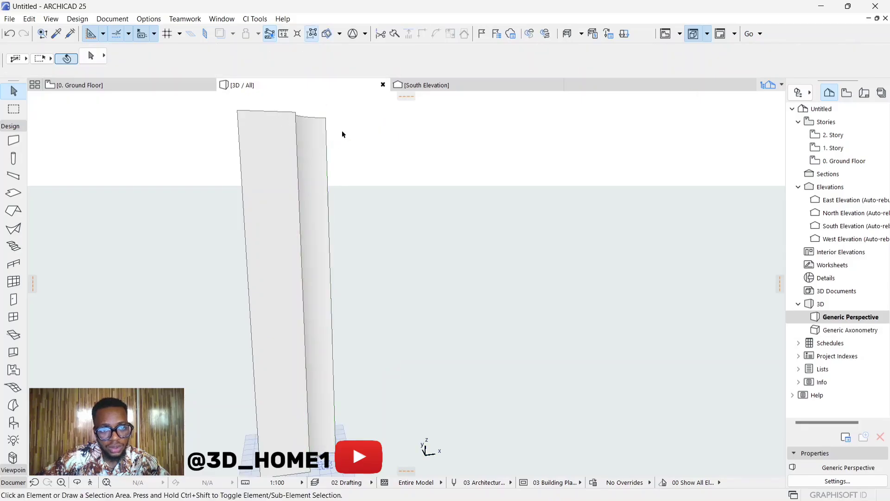
{"action": "scroll", "coordinate": [341, 130], "scroll_direction": "down", "scroll_amount": 4}
{"action": "key", "text": "o"}
{"action": "left_click_drag", "start_coordinate": [356, 367], "coordinate": [225, 371]}
{"action": "left_click_drag", "start_coordinate": [399, 379], "coordinate": [210, 368]}
{"action": "middle_click_drag", "start_coordinate": [210, 368], "coordinate": [291, 347], "text": "shift"}
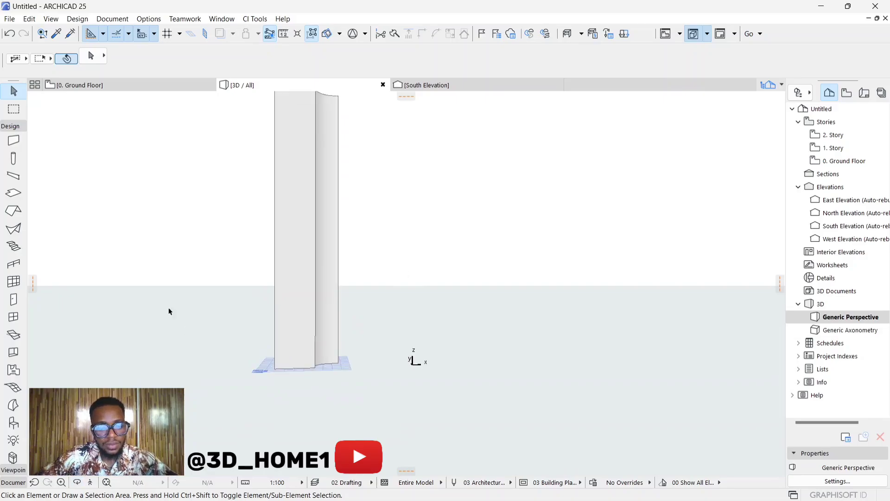
Step: Draw a short curtain wall at the base of the front wall
{"action": "left_click", "coordinate": [14, 281]}
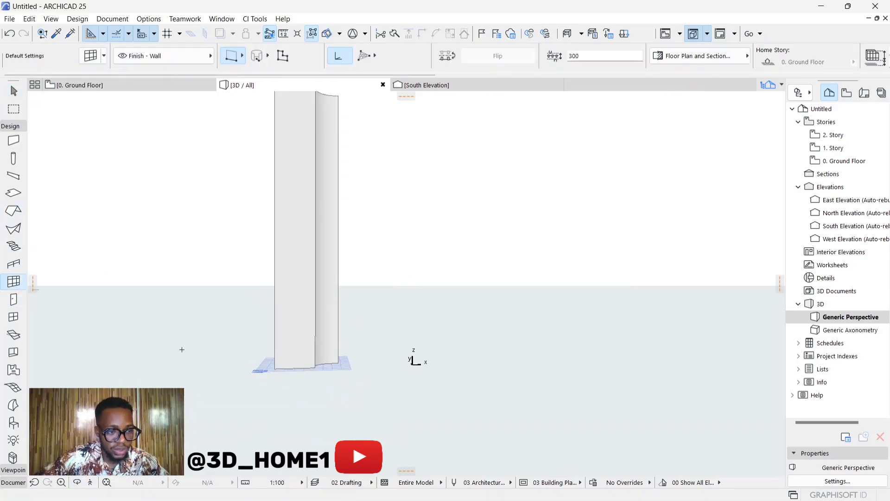
{"action": "left_click", "coordinate": [291, 338]}
{"action": "scroll", "coordinate": [302, 373], "scroll_direction": "up", "scroll_amount": 2}
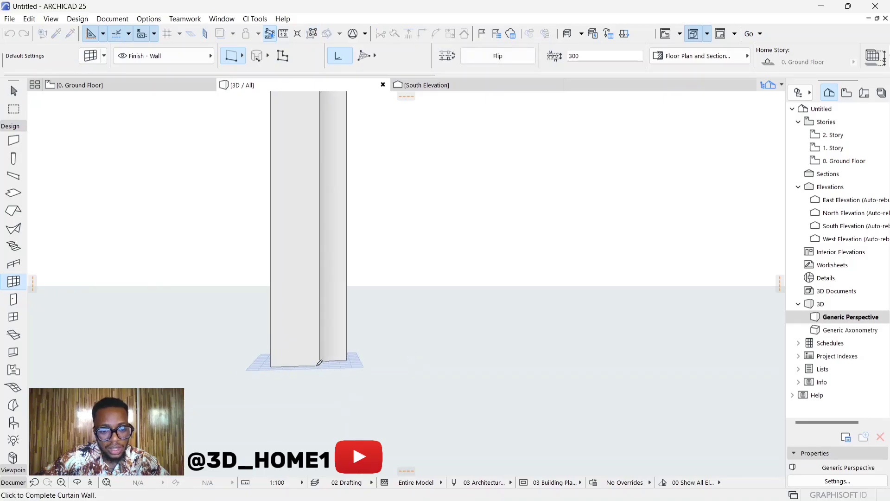
{"action": "left_click", "coordinate": [288, 367]}
{"action": "scroll", "coordinate": [304, 362], "scroll_direction": "up", "scroll_amount": 1}
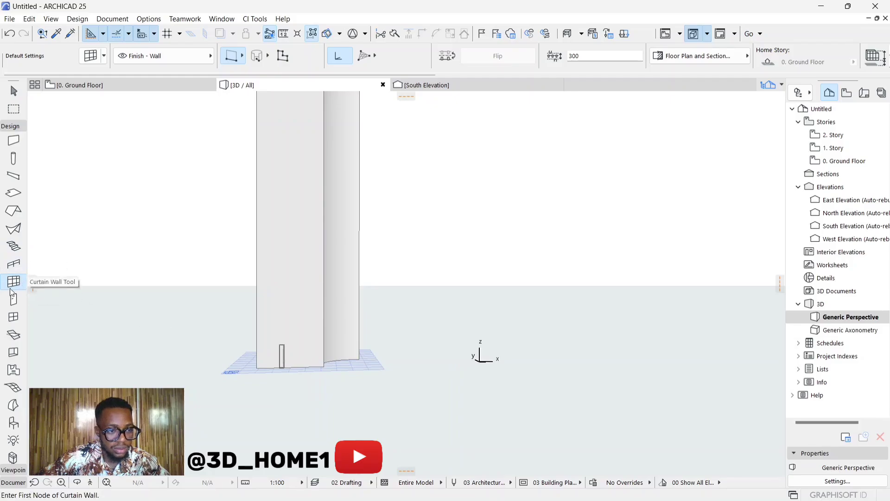
Step: Place a 900 × 1500 Window 25 in the front wall near its base
{"action": "left_click", "coordinate": [13, 316]}
{"action": "left_click", "coordinate": [300, 348]}
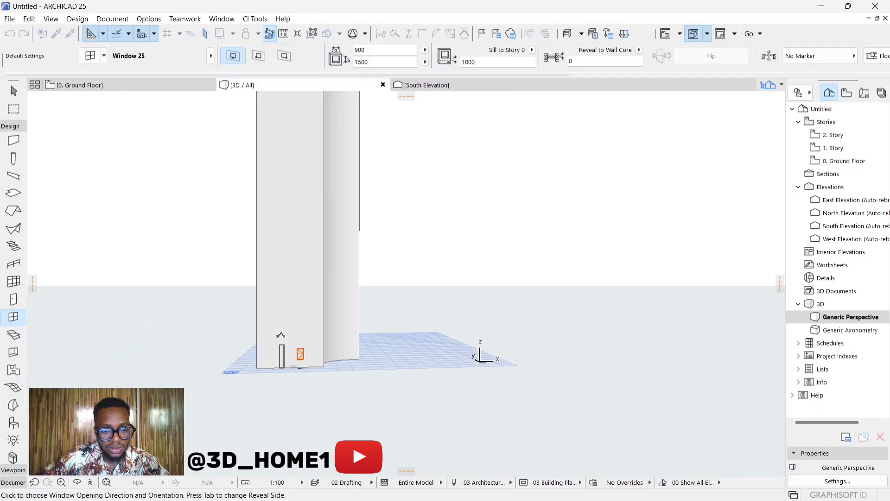
{"action": "left_click", "coordinate": [278, 331]}
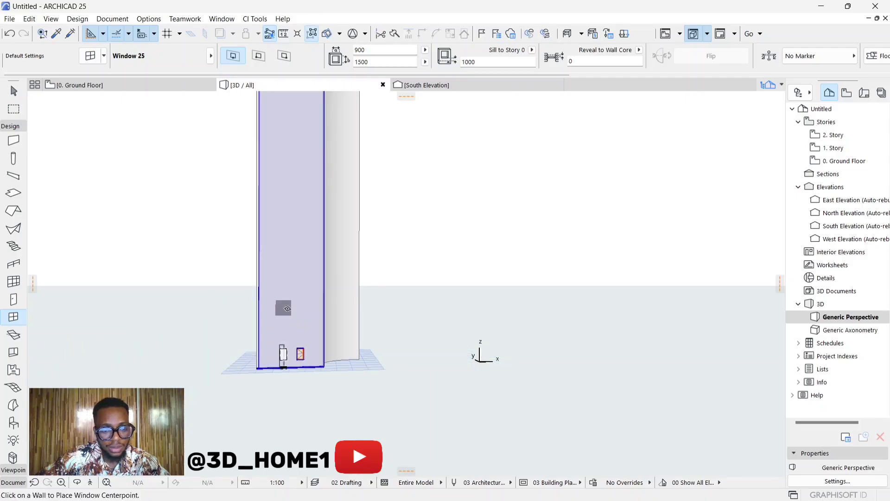
{"action": "key", "text": "Escape"}
{"action": "scroll", "coordinate": [301, 351], "scroll_direction": "up", "scroll_amount": 3}
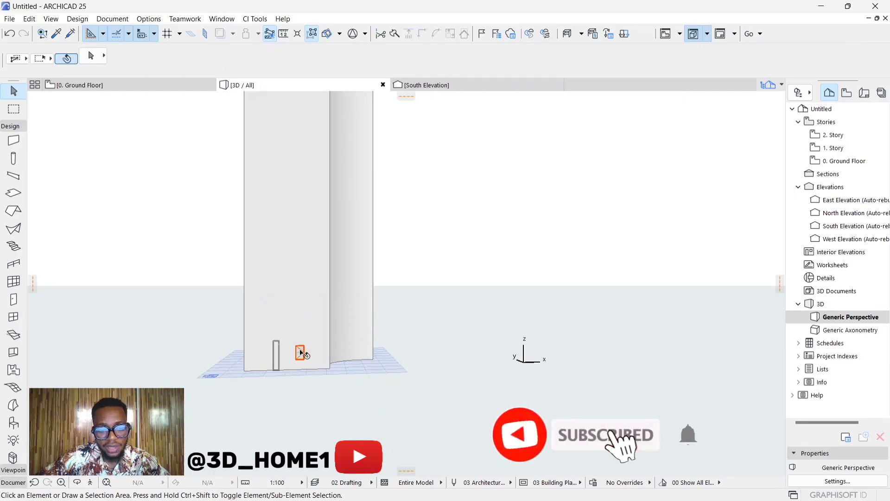
Step: Stretch the Window 25 to a height of 58248, then deselect it
{"action": "left_click", "coordinate": [301, 352]}
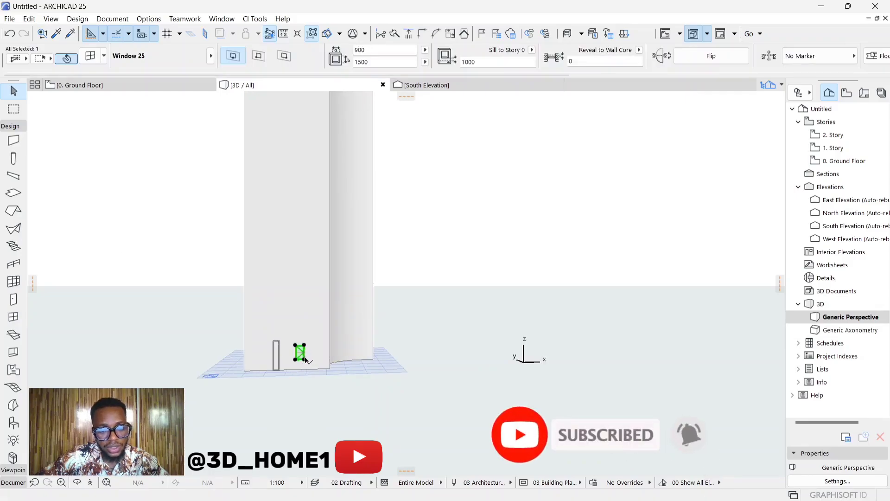
{"action": "scroll", "coordinate": [300, 353], "scroll_direction": "up", "scroll_amount": 4}
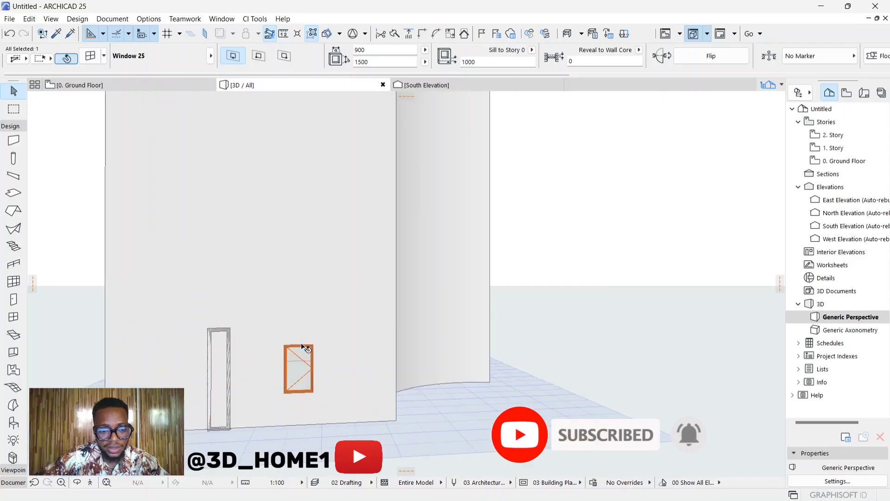
{"action": "left_click", "coordinate": [299, 312]}
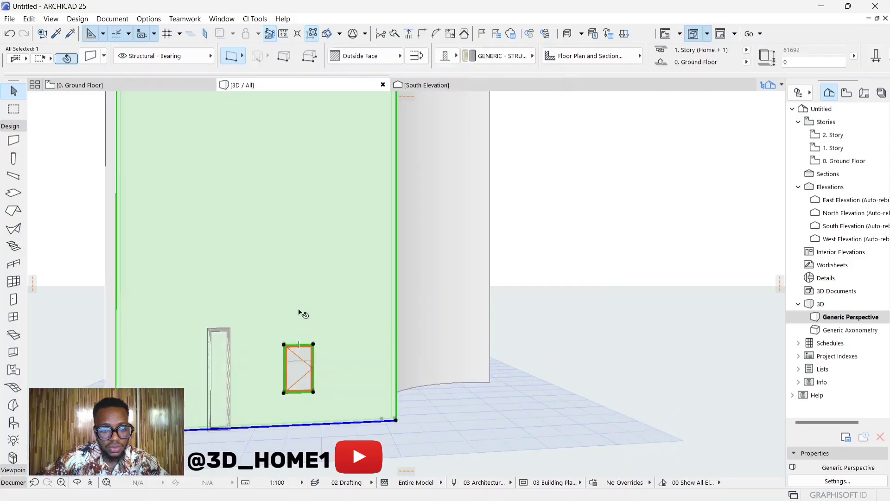
{"action": "left_click", "coordinate": [300, 355]}
{"action": "left_click", "coordinate": [308, 346]}
{"action": "key", "text": "Escape"}
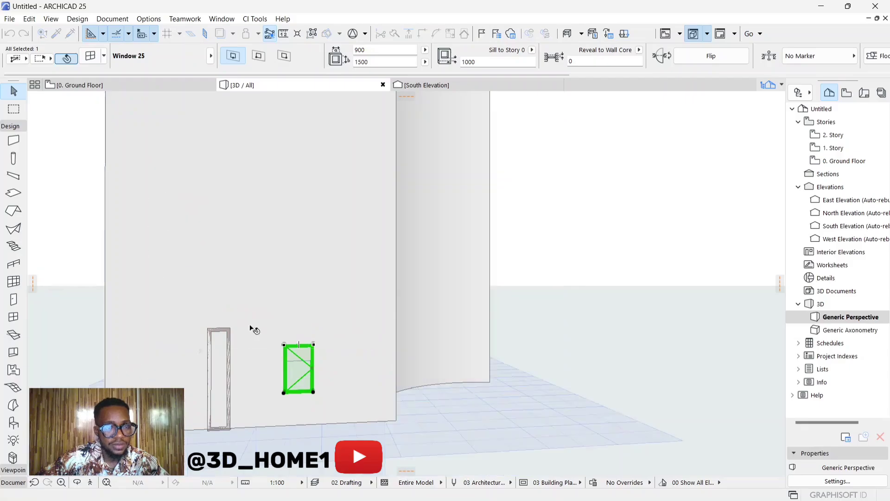
{"action": "left_click", "coordinate": [314, 344]}
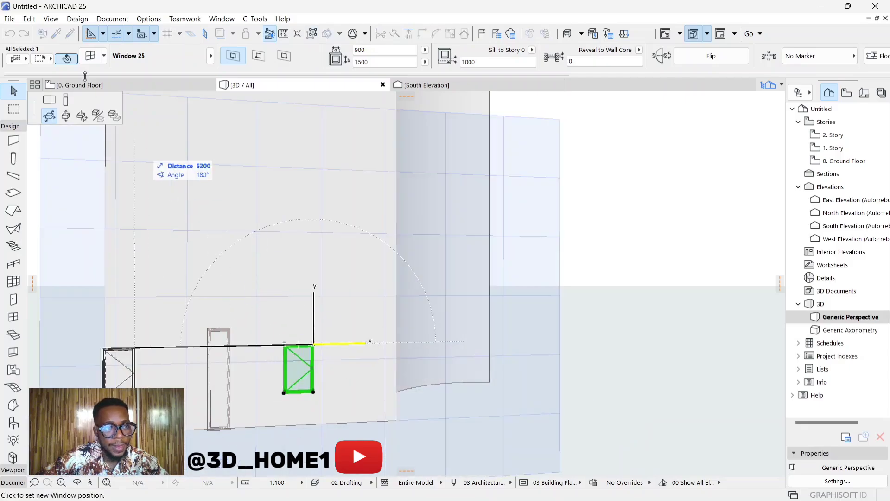
{"action": "left_click", "coordinate": [65, 99]}
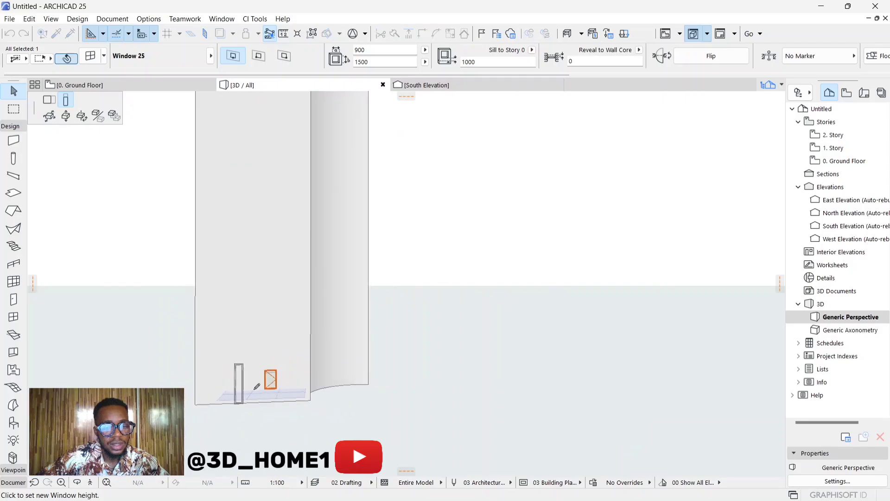
{"action": "scroll", "coordinate": [257, 386], "scroll_direction": "down", "scroll_amount": 5}
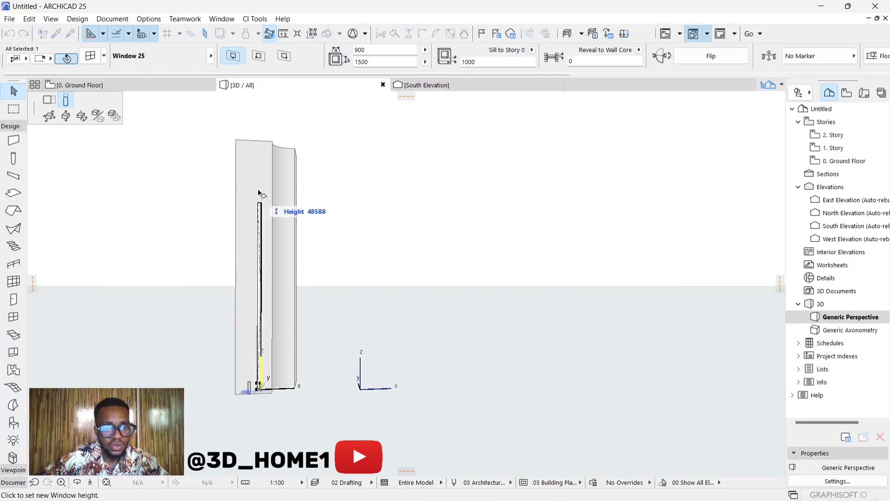
{"action": "left_click", "coordinate": [265, 154]}
{"action": "scroll", "coordinate": [262, 366], "scroll_direction": "up", "scroll_amount": 5}
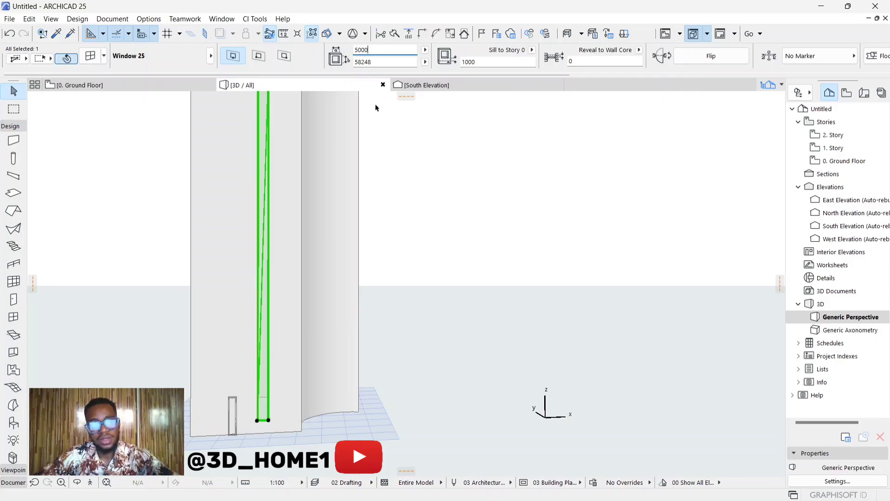
{"action": "key", "text": "Escape"}
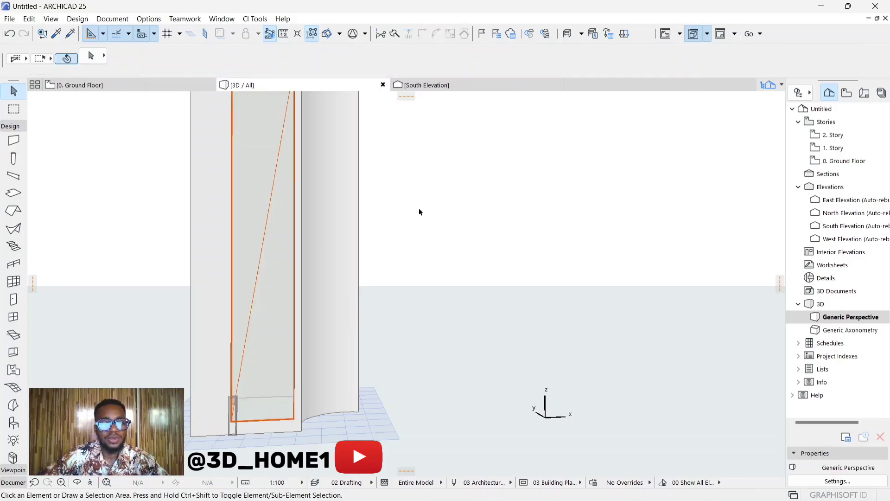
{"action": "scroll", "coordinate": [349, 371], "scroll_direction": "down", "scroll_amount": 5}
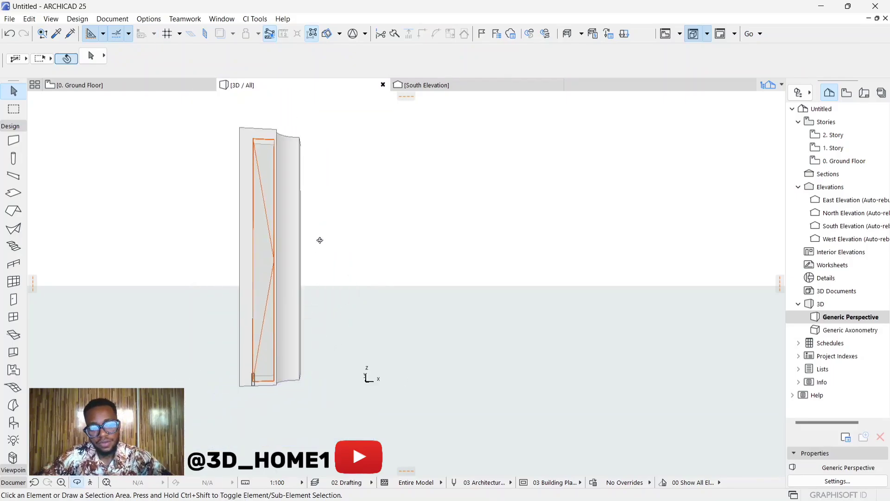
Step: Orbit around the tower in 3D, then return to the 0. Ground Floor plan
{"action": "middle_click_drag", "start_coordinate": [320, 241], "coordinate": [84, 248], "text": "shift"}
{"action": "scroll", "coordinate": [253, 128], "scroll_direction": "up", "scroll_amount": 5}
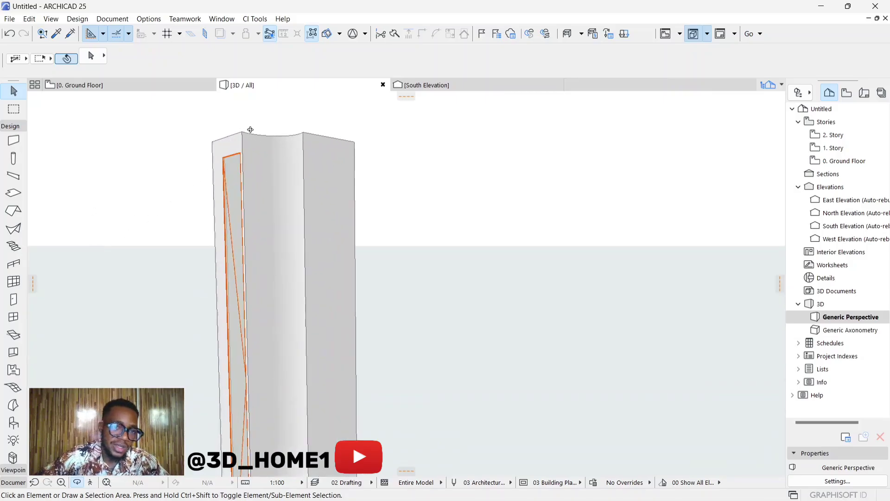
{"action": "middle_click_drag", "start_coordinate": [250, 129], "coordinate": [231, 124], "text": "shift"}
{"action": "scroll", "coordinate": [243, 131], "scroll_direction": "down", "scroll_amount": 8}
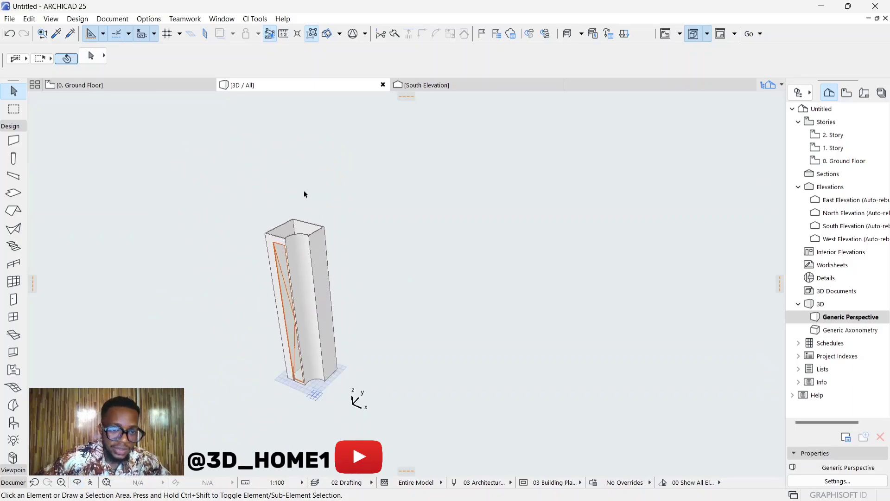
{"action": "left_click", "coordinate": [381, 304]}
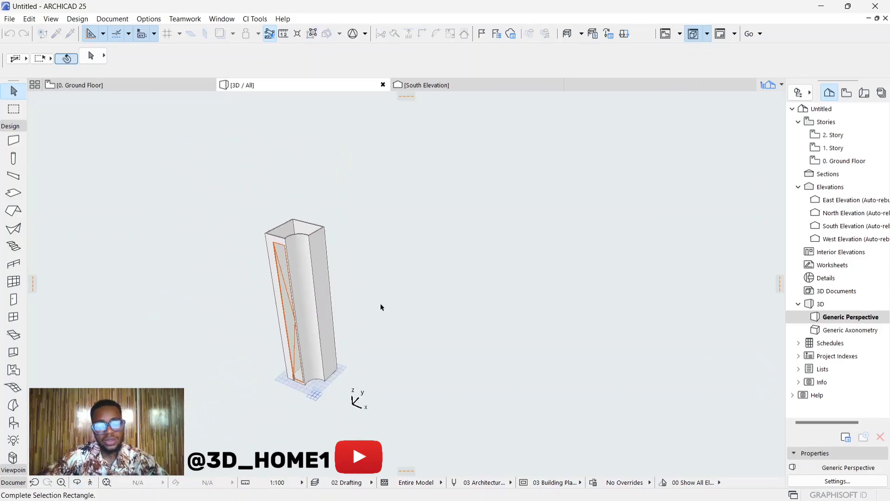
{"action": "key", "text": "o"}
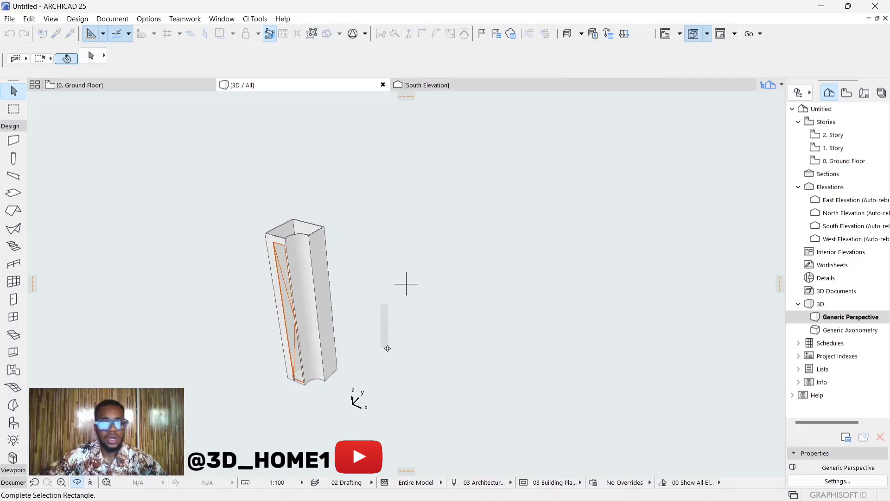
{"action": "key", "text": "Escape"}
{"action": "left_click", "coordinate": [386, 333]}
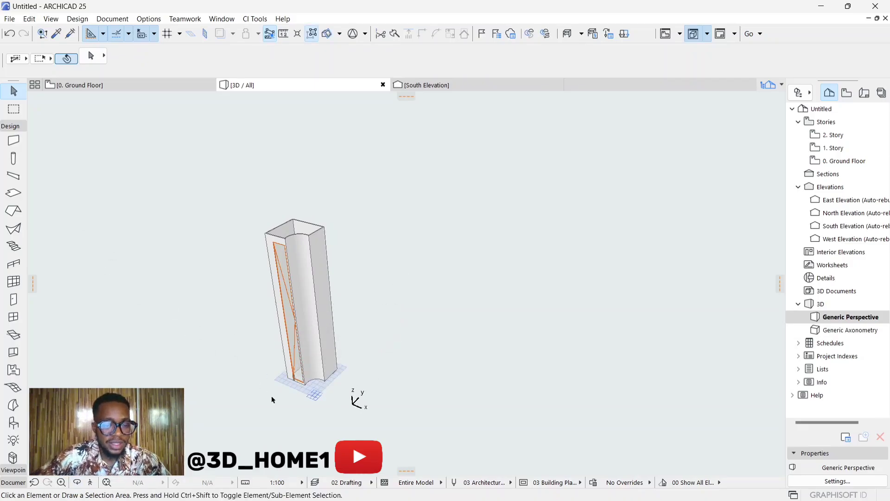
{"action": "left_click", "coordinate": [87, 92]}
{"action": "scroll", "coordinate": [315, 308], "scroll_direction": "down", "scroll_amount": 5}
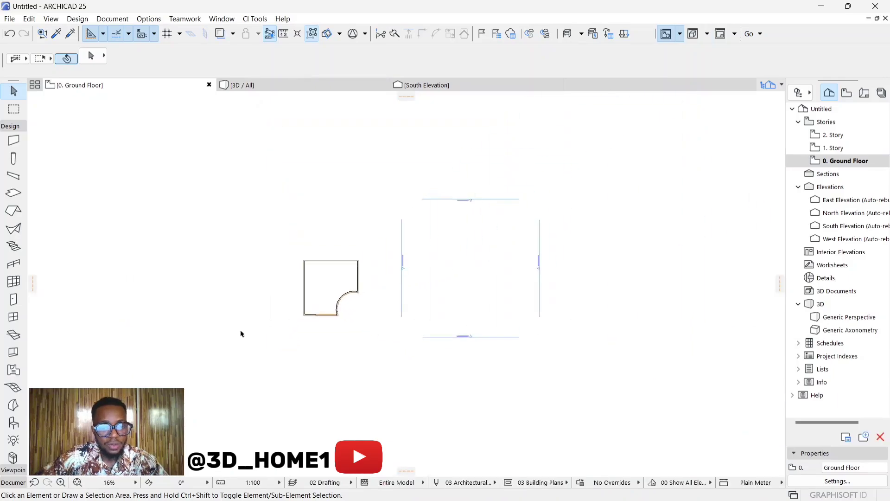
Step: Switch the Line tool to Polyline mode and start the outline left of the tower
{"action": "left_click", "coordinate": [13, 482]}
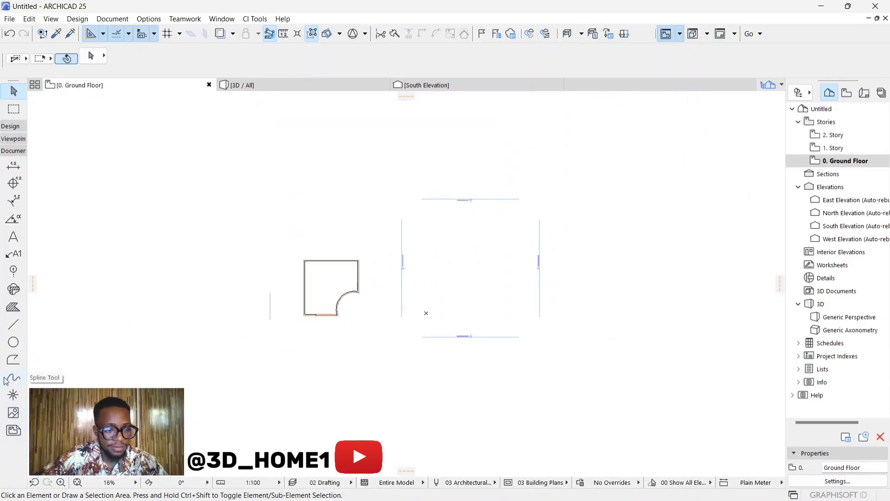
{"action": "left_click", "coordinate": [14, 329]}
{"action": "left_click", "coordinate": [144, 294]}
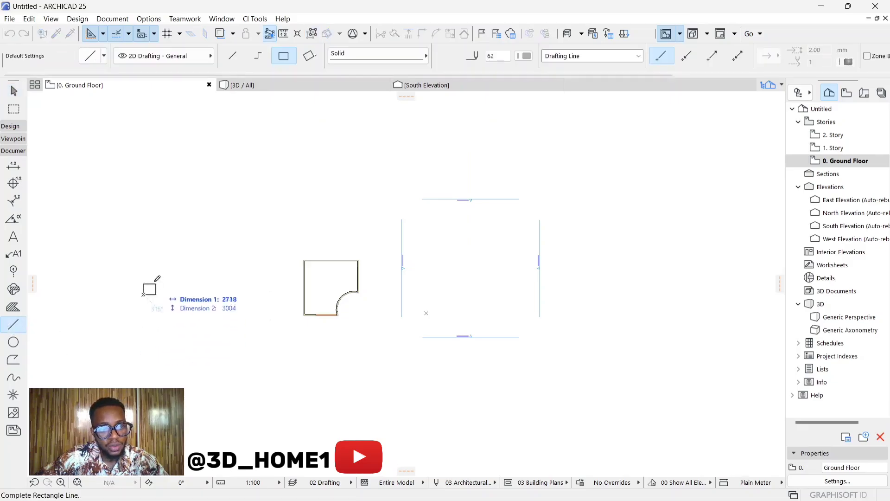
{"action": "left_click", "coordinate": [232, 56]}
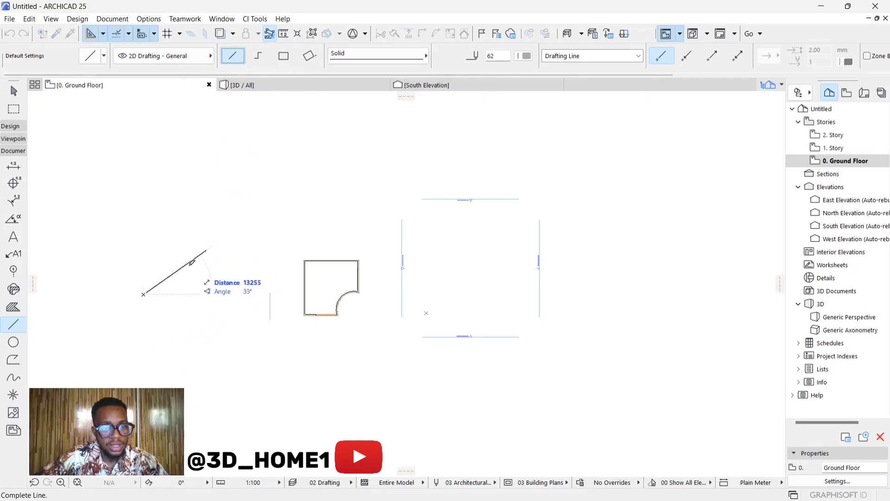
{"action": "left_click", "coordinate": [259, 56]}
Step: Trace the jagged outline's twelve zigzag corners and close the polyline at its start point
{"action": "left_click", "coordinate": [143, 339]}
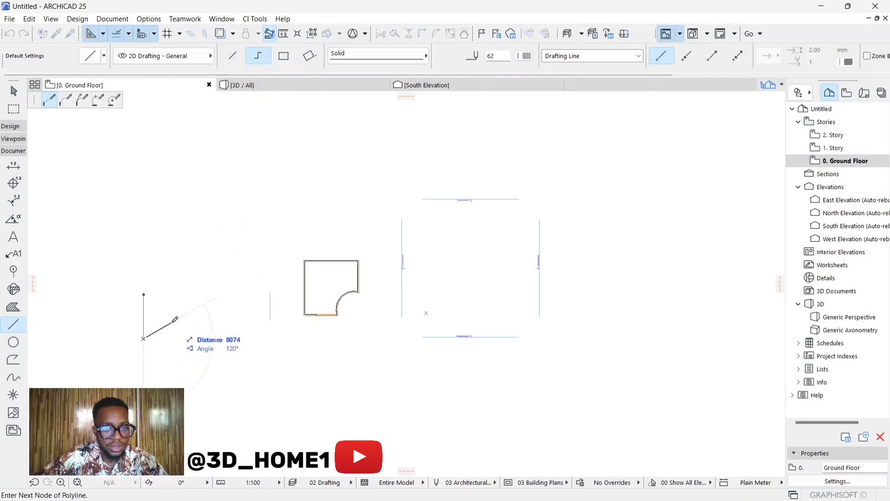
{"action": "left_click", "coordinate": [178, 304]}
{"action": "left_click", "coordinate": [201, 338]}
{"action": "left_click", "coordinate": [239, 285]}
{"action": "left_click", "coordinate": [250, 219]}
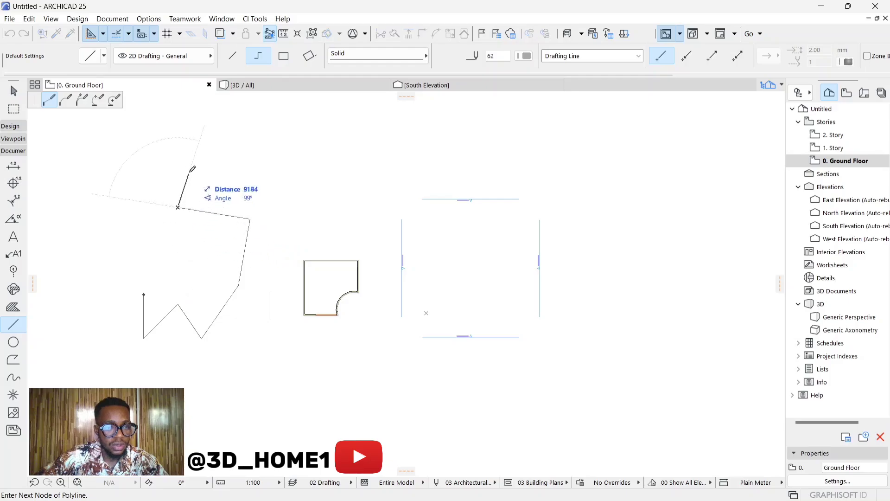
{"action": "left_click", "coordinate": [189, 172]}
{"action": "left_click", "coordinate": [131, 173]}
{"action": "left_click", "coordinate": [63, 189]}
{"action": "left_click", "coordinate": [81, 231]}
{"action": "left_click", "coordinate": [62, 274]}
{"action": "left_click", "coordinate": [87, 338]}
{"action": "left_click", "coordinate": [114, 318]}
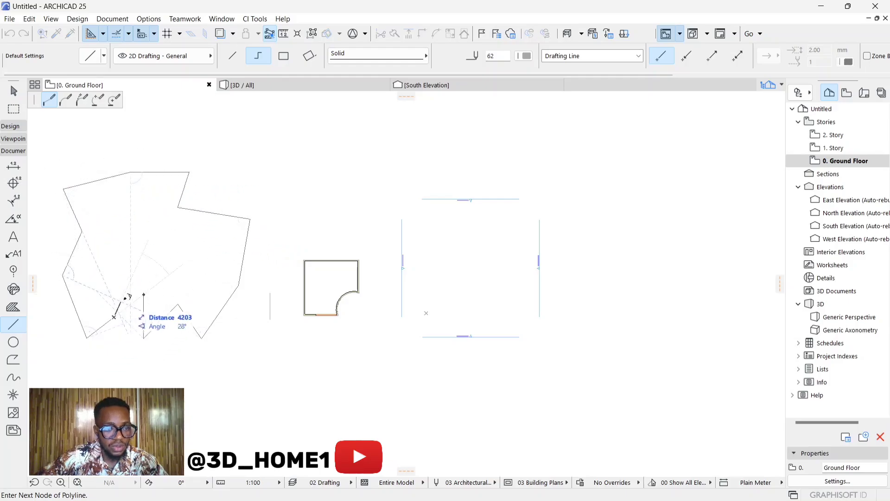
{"action": "left_click", "coordinate": [144, 293]}
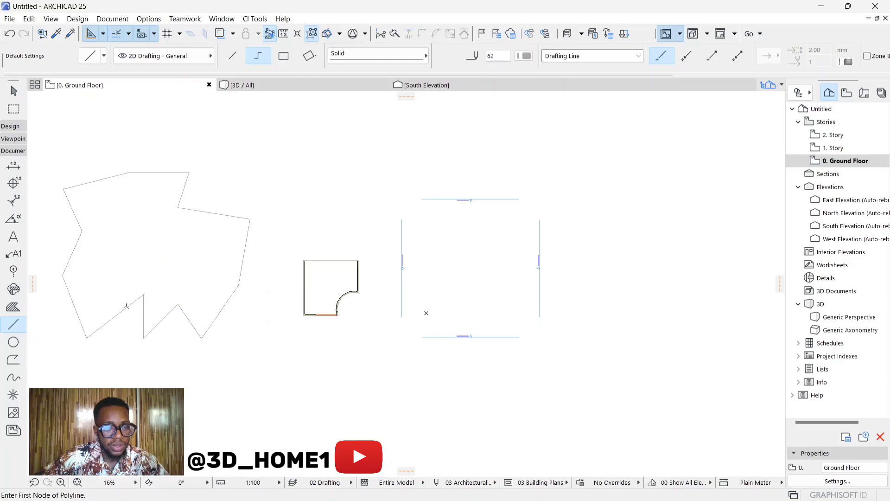
{"action": "key", "text": "Escape"}
{"action": "left_click", "coordinate": [10, 126]}
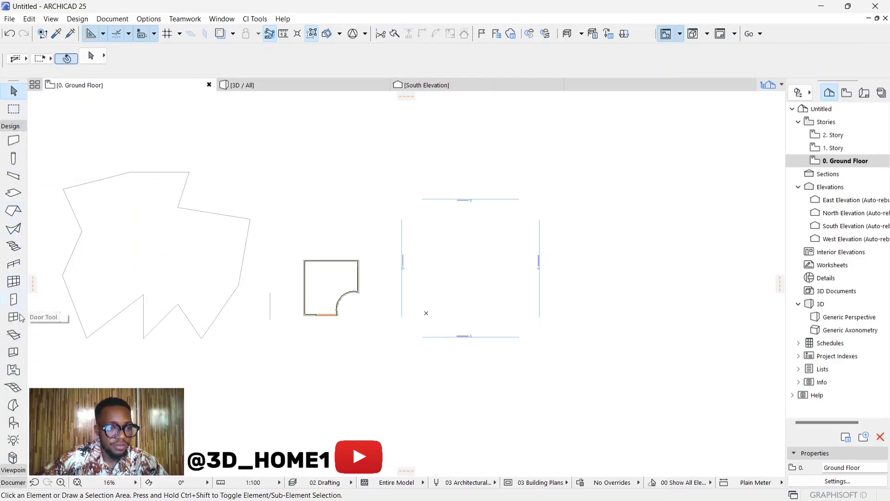
Step: Fill the zigzag polyline with a flat Morph, then begin pulling it upward in 3D
{"action": "left_click", "coordinate": [14, 406]}
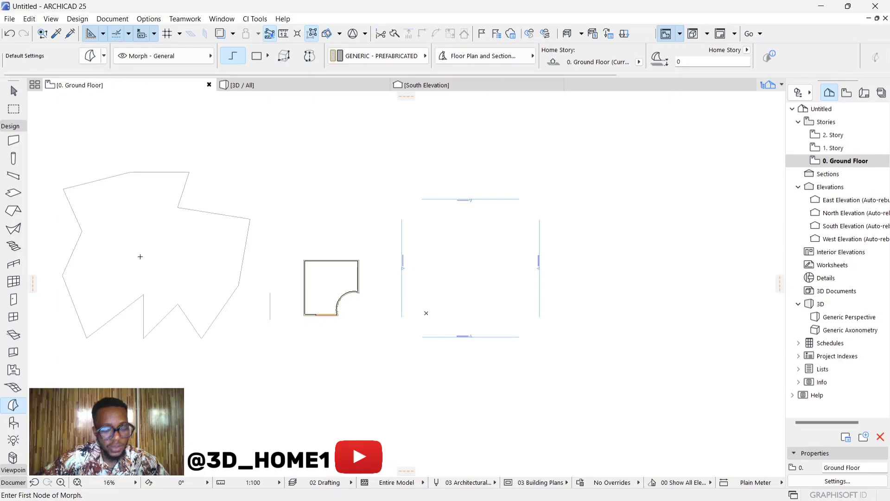
{"action": "left_click", "coordinate": [146, 252]}
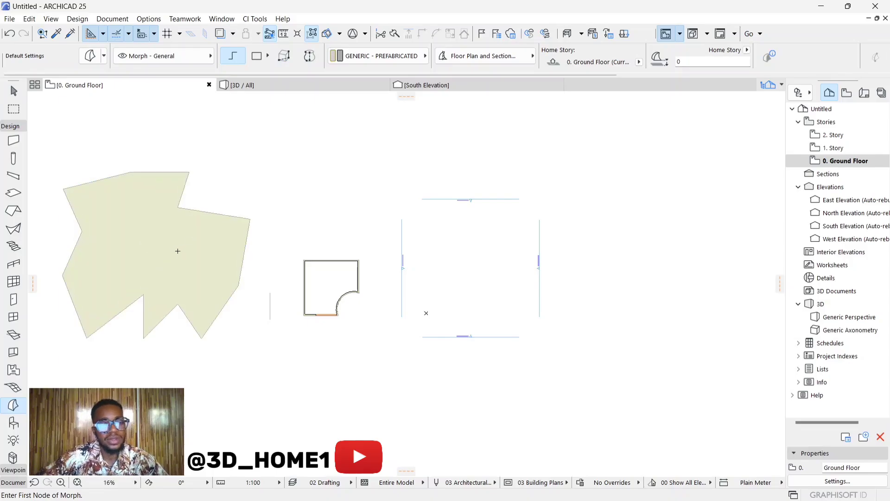
{"action": "left_click", "coordinate": [225, 88]}
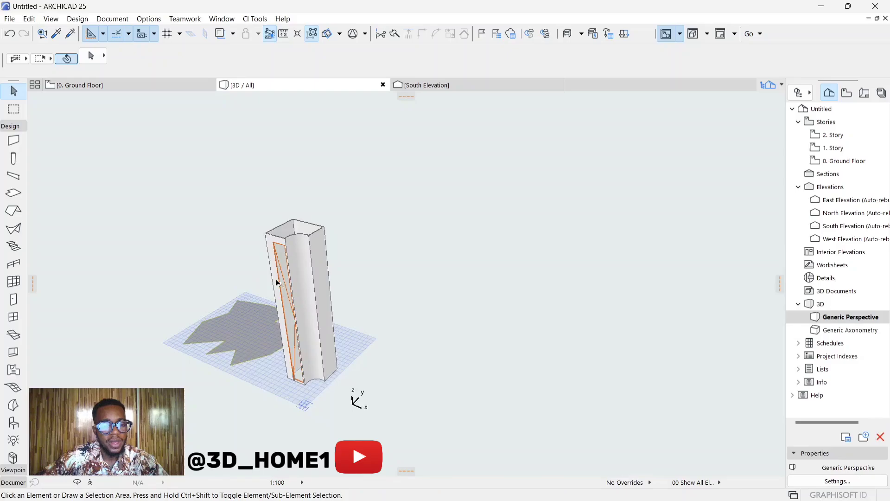
{"action": "scroll", "coordinate": [221, 331], "scroll_direction": "up", "scroll_amount": 3}
{"action": "left_click", "coordinate": [260, 346]}
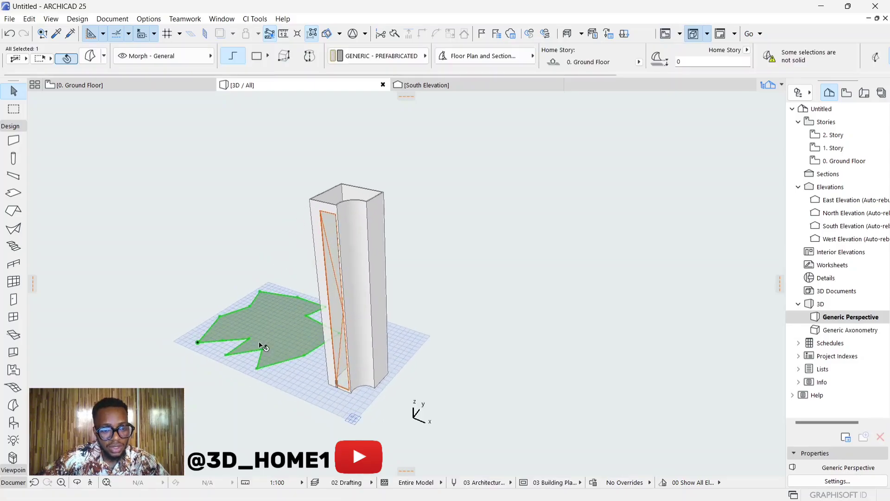
{"action": "left_click", "coordinate": [196, 344]}
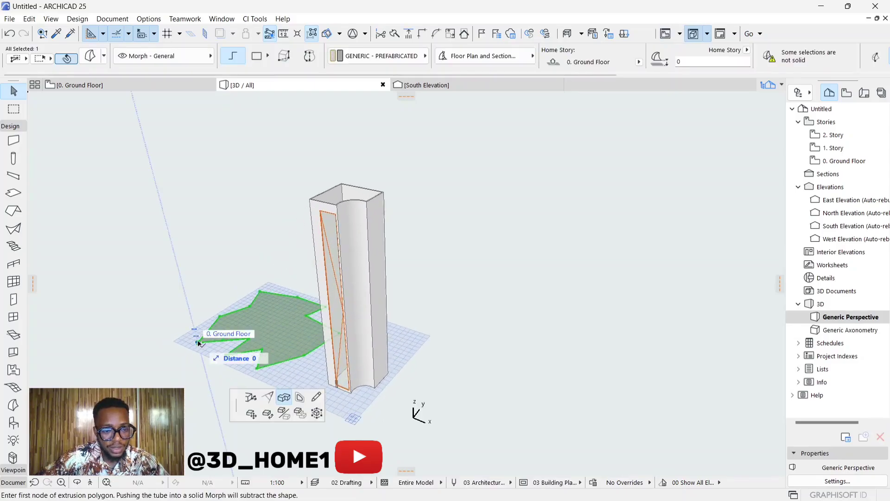